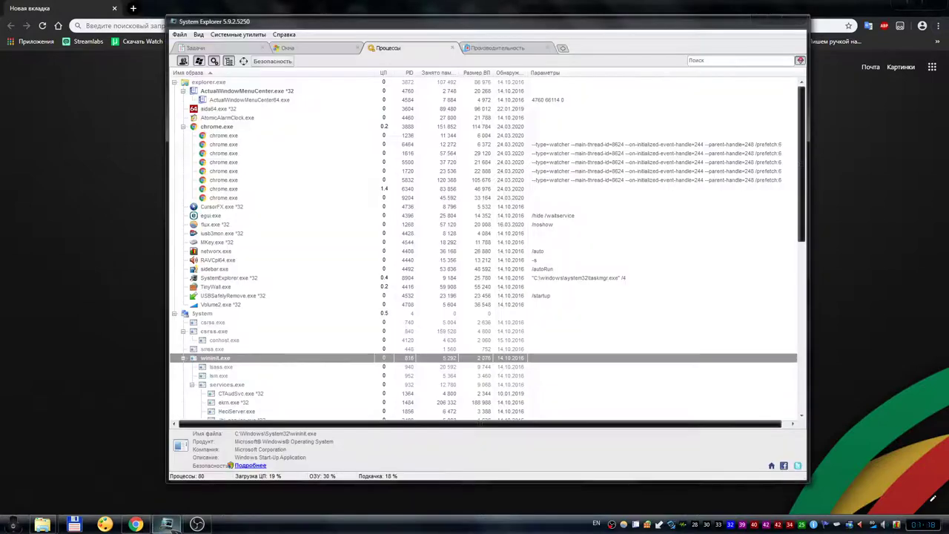
- Inspect the main chrome.exe process and its child processes in System Explorer, leaving the process list for Chrome
left_click(239, 135)
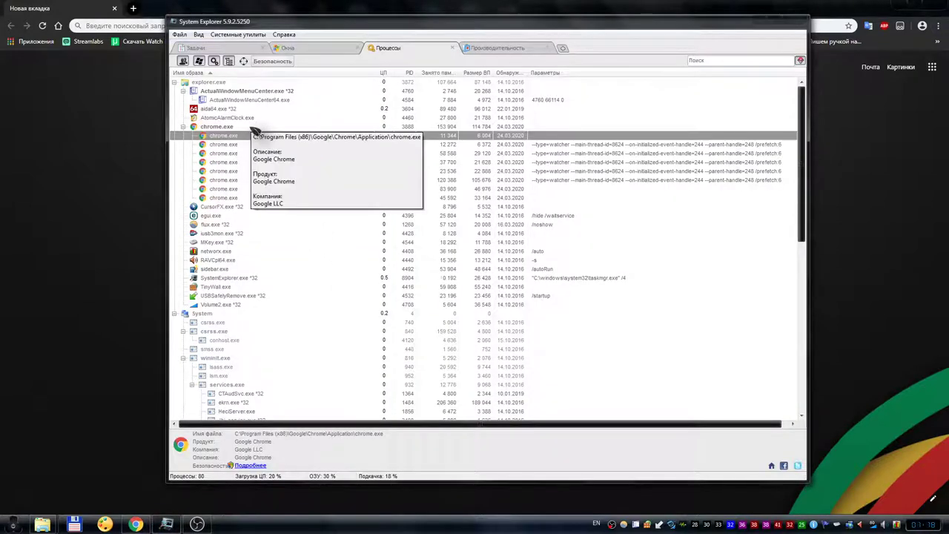
left_click(250, 127)
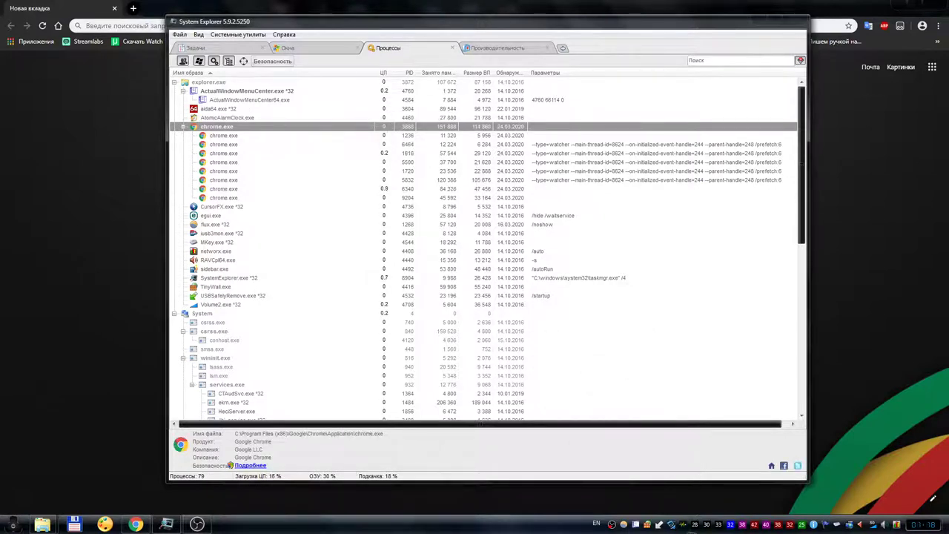
left_click(878, 139)
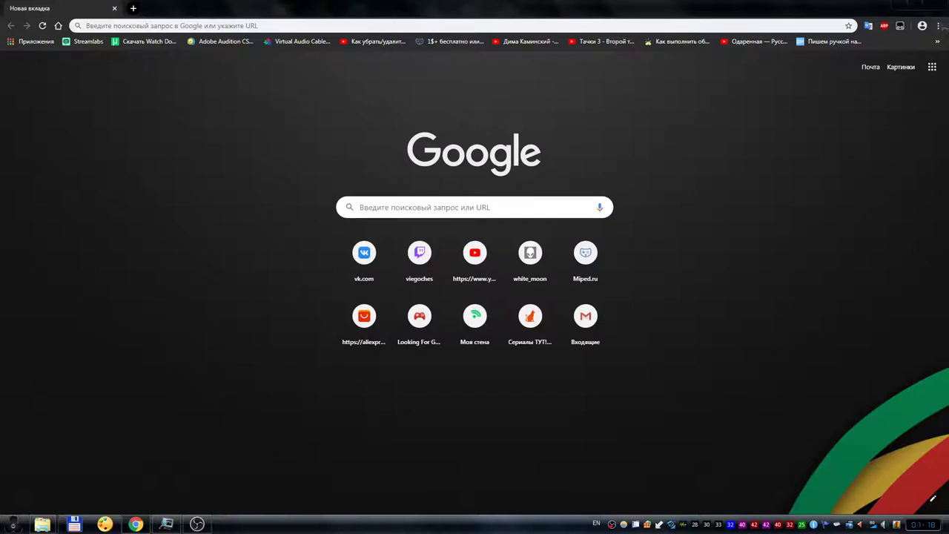
- Open the Chrome settings page
left_click(937, 25)
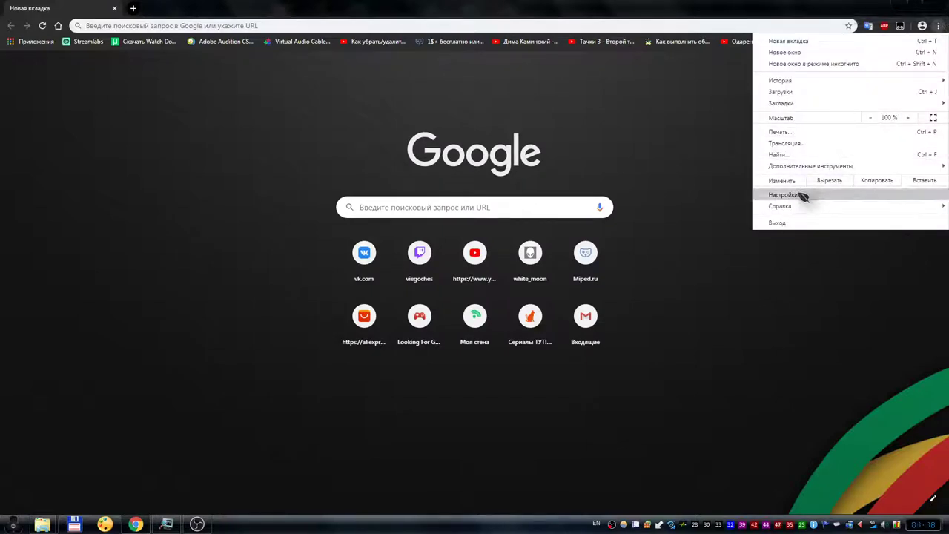
left_click(803, 196)
left_click(197, 524)
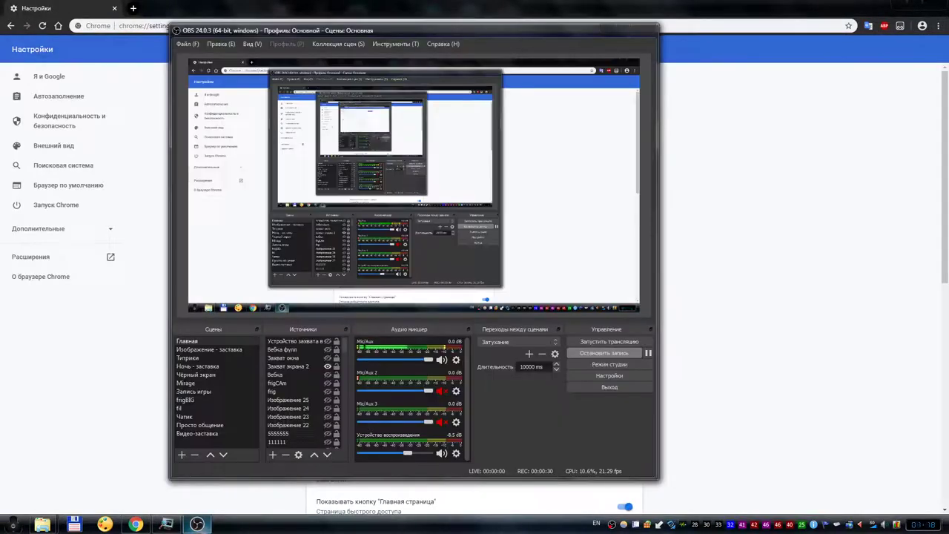
left_click(196, 524)
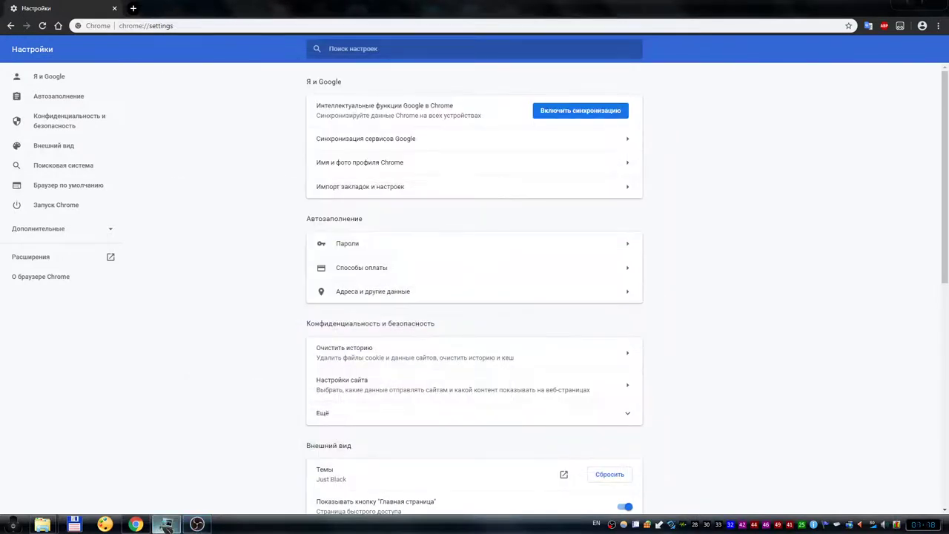
- Check the CPU load of the chrome.exe processes in System Explorer while the settings page is open, and return to Chrome
left_click(166, 524)
left_click(388, 144)
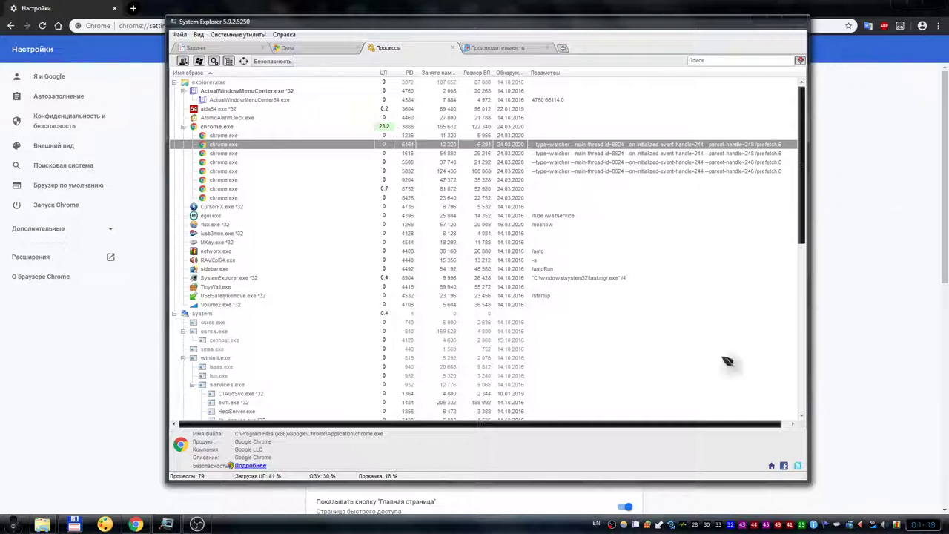
left_click(765, 25)
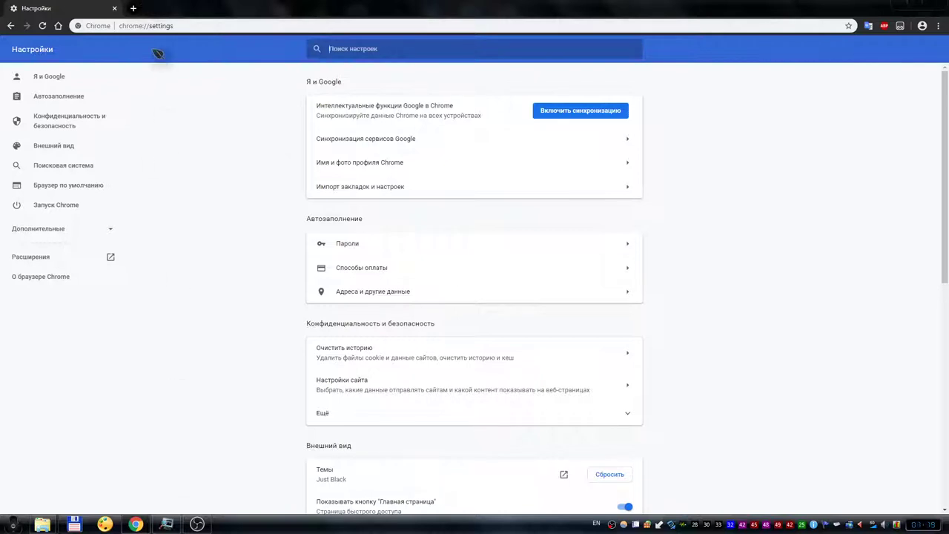
- Open a new Chrome tab, and show the full path of Chrome's User Data\Default folder in Windows Explorer
left_click(133, 9)
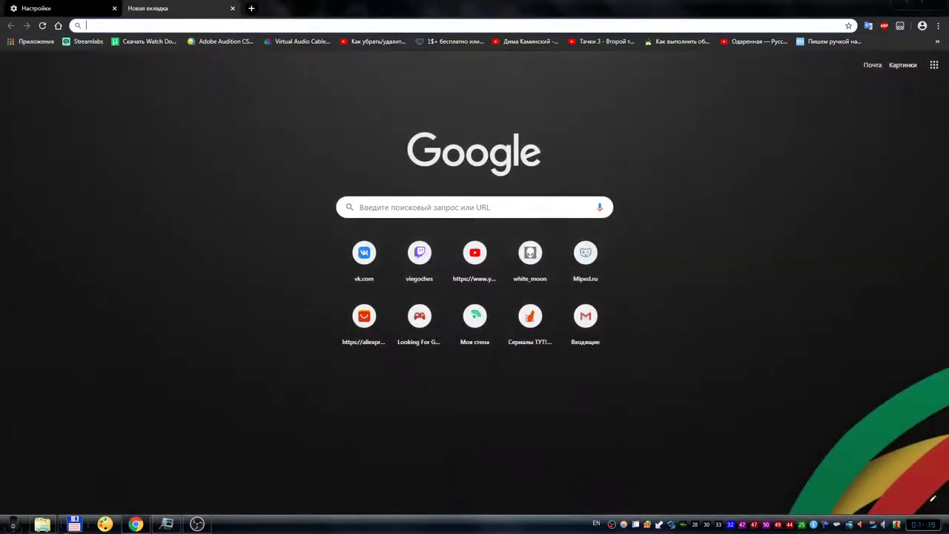
mouse_move(42, 524)
left_click(78, 475)
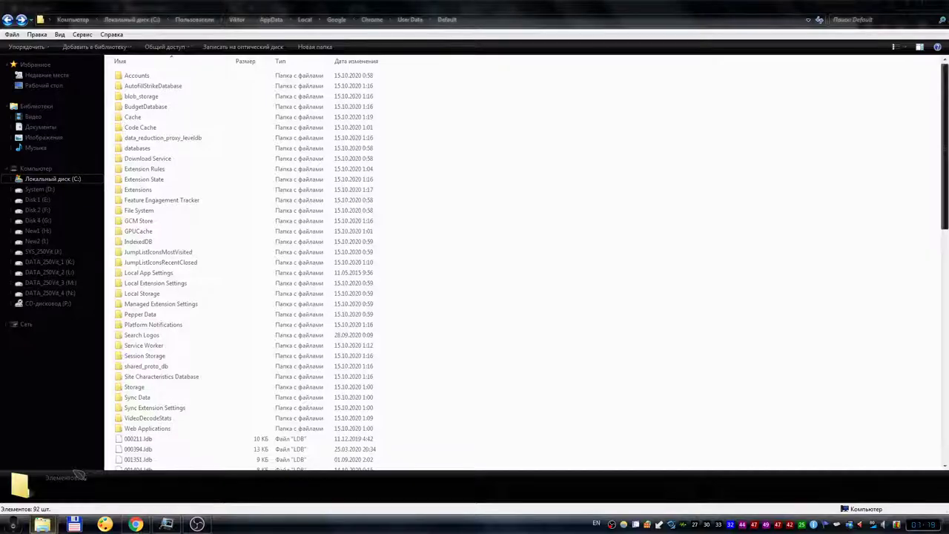
left_click(503, 18)
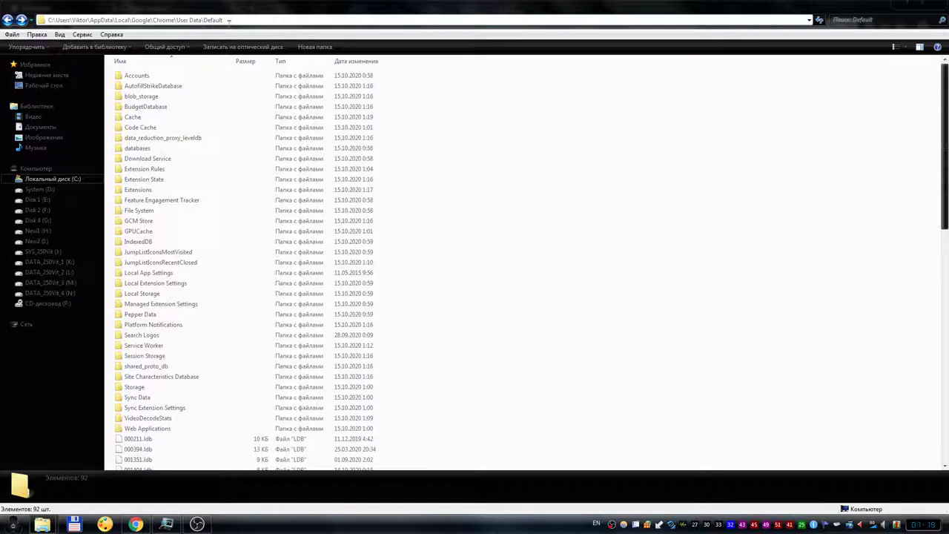
- Look inside the Cache folder, return to Default, and point out the Code Cache and GPUCache folders
left_click(167, 118)
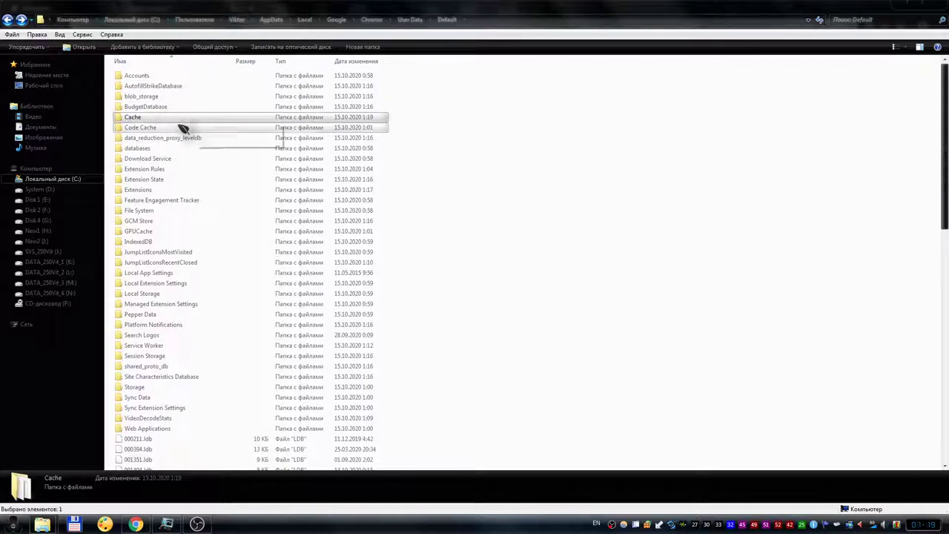
left_click_drag(169, 139, 138, 125)
double_click(146, 122)
key("BackSpace")
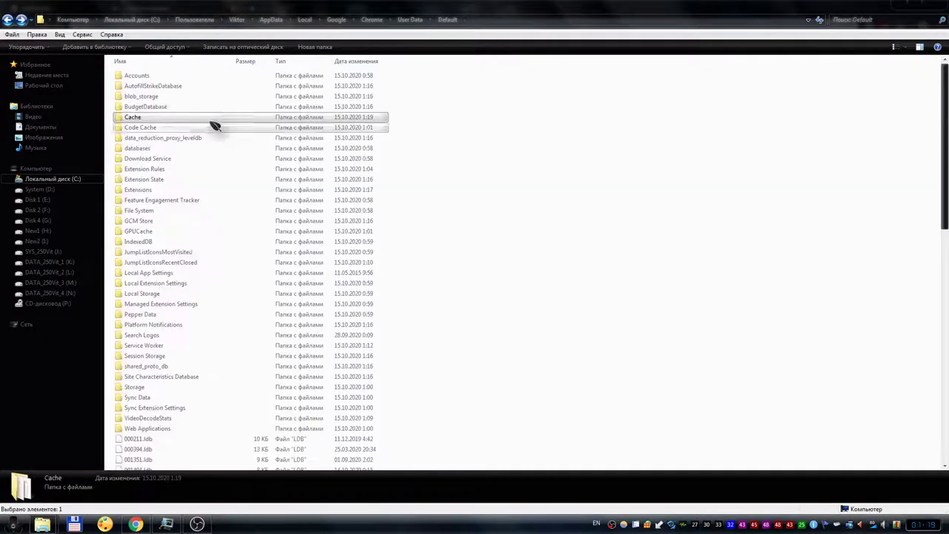
left_click(142, 127, "ctrl")
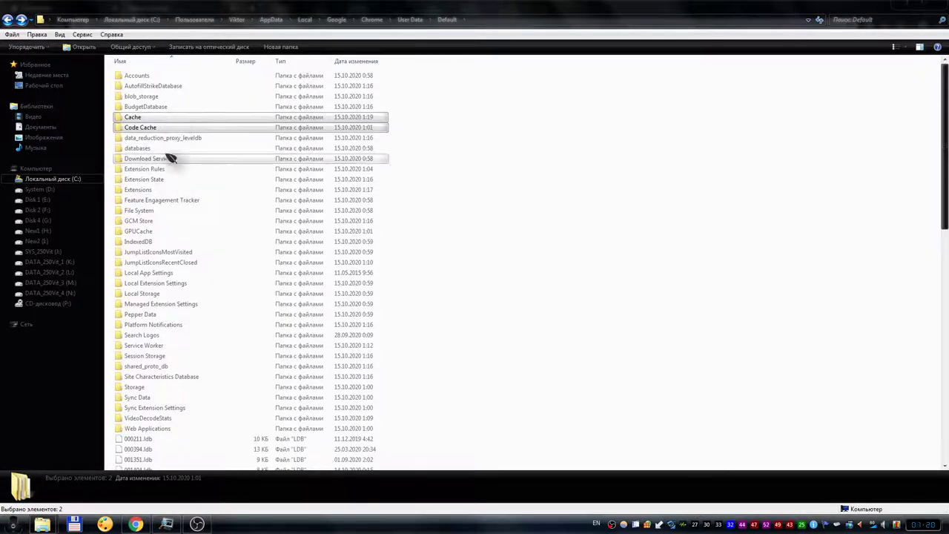
left_click(152, 231)
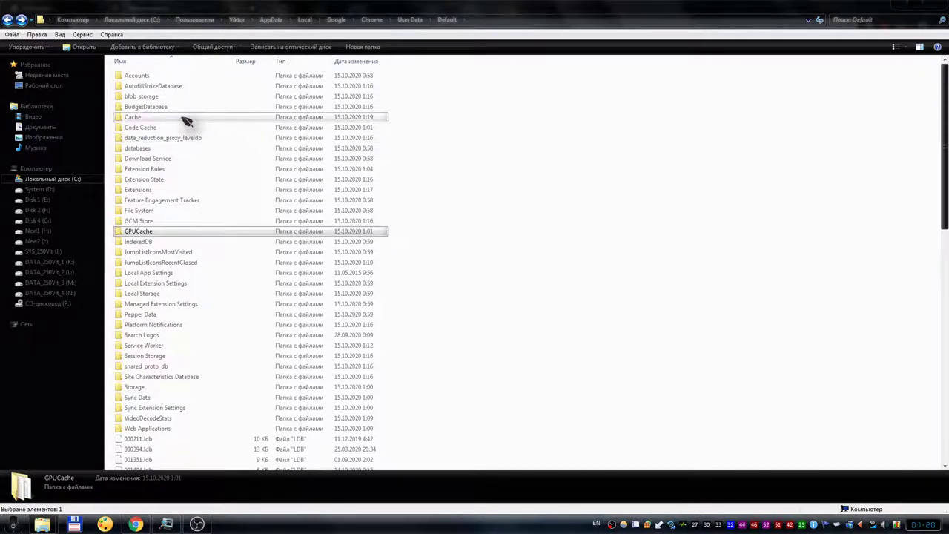
mouse_move(186, 121)
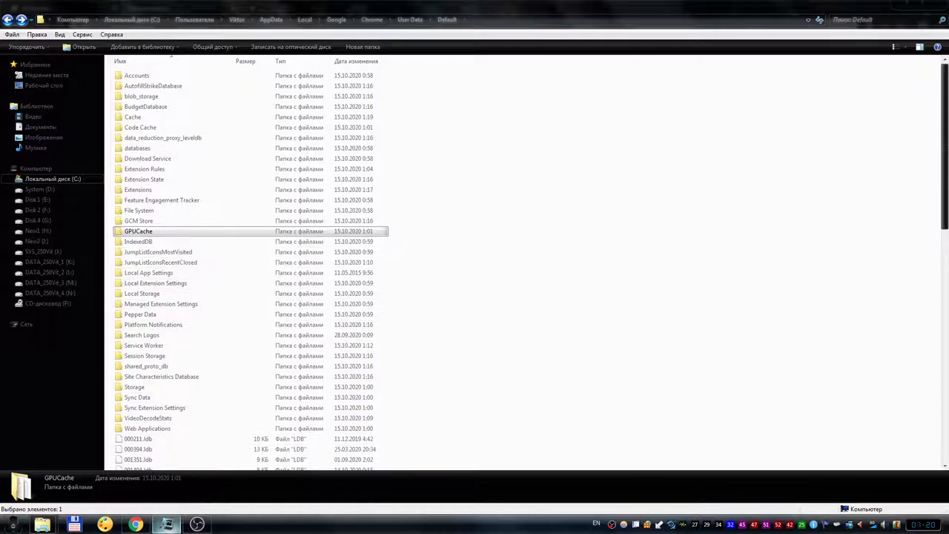
- Recheck the CPU load of the chrome.exe processes in System Explorer and return to the Default folder
left_click(167, 524)
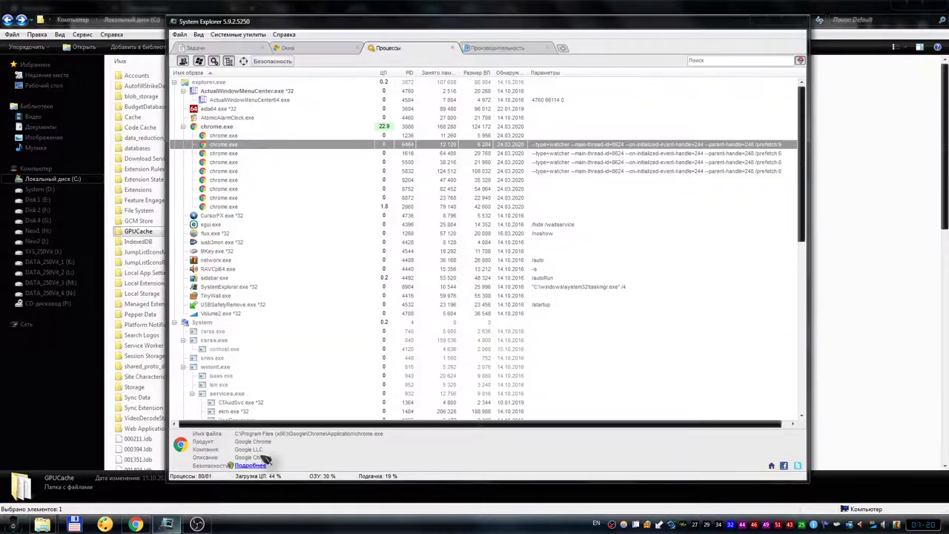
left_click(396, 137)
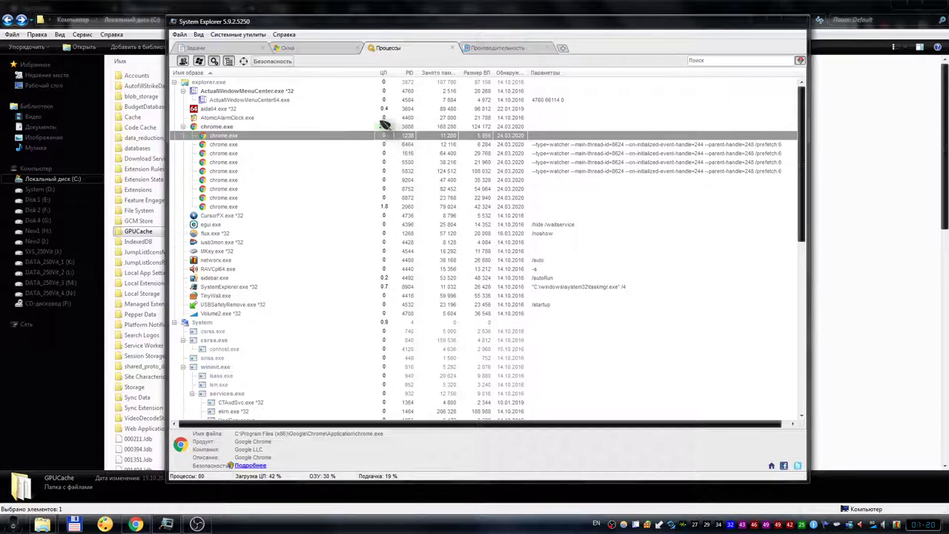
left_click(824, 12)
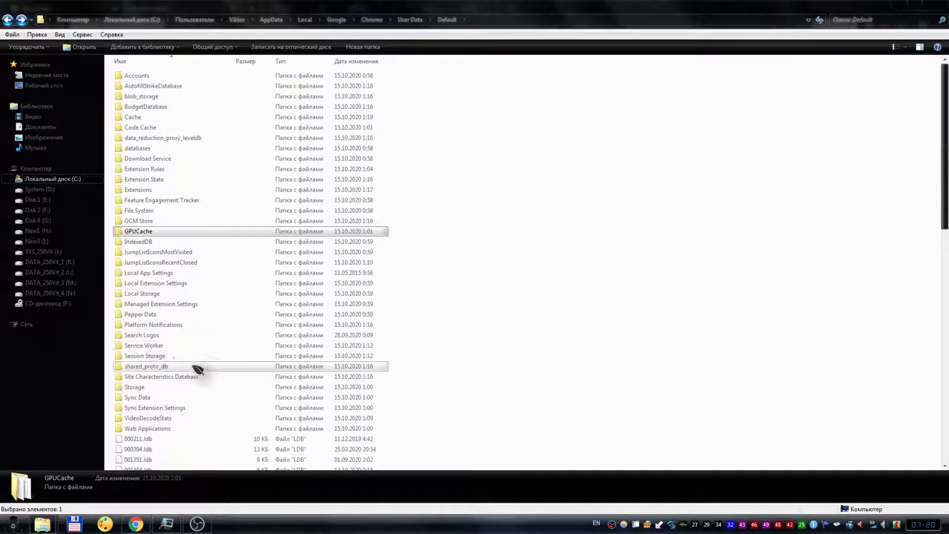
- Open the Service Worker folder inside Default and select the CacheStorage folder
left_click(156, 345)
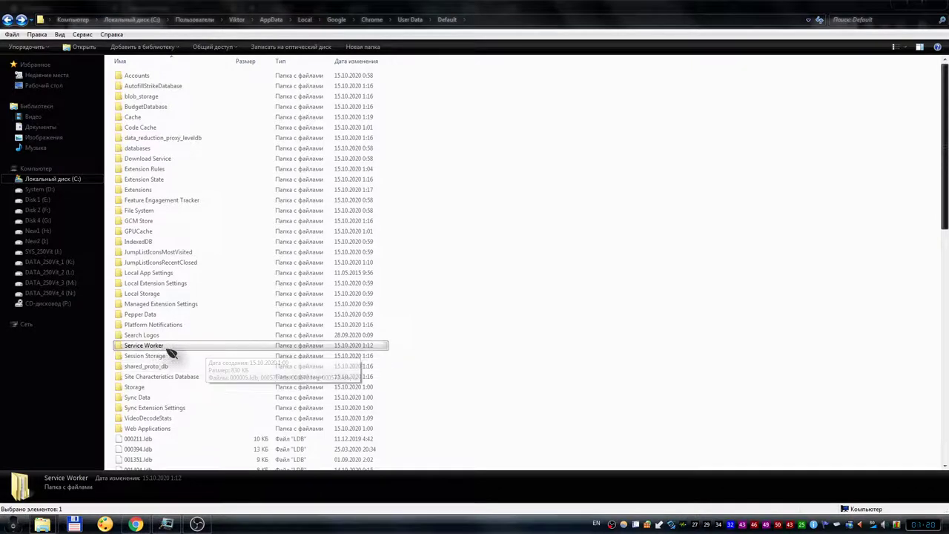
mouse_move(170, 352)
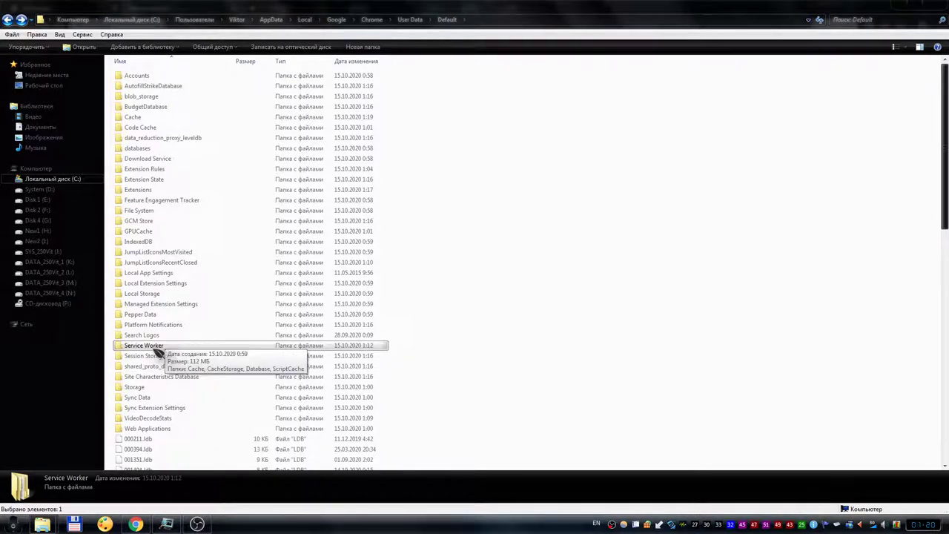
double_click(160, 347)
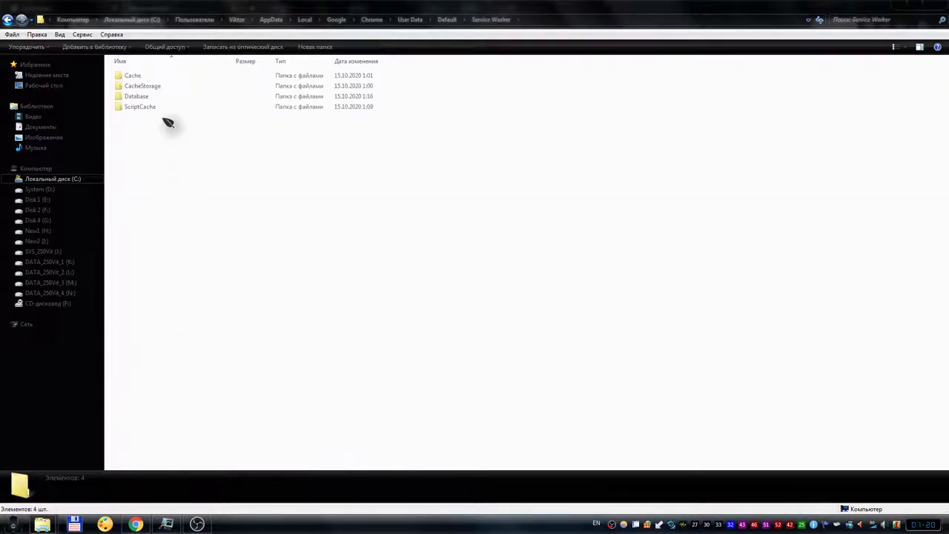
left_click(166, 85)
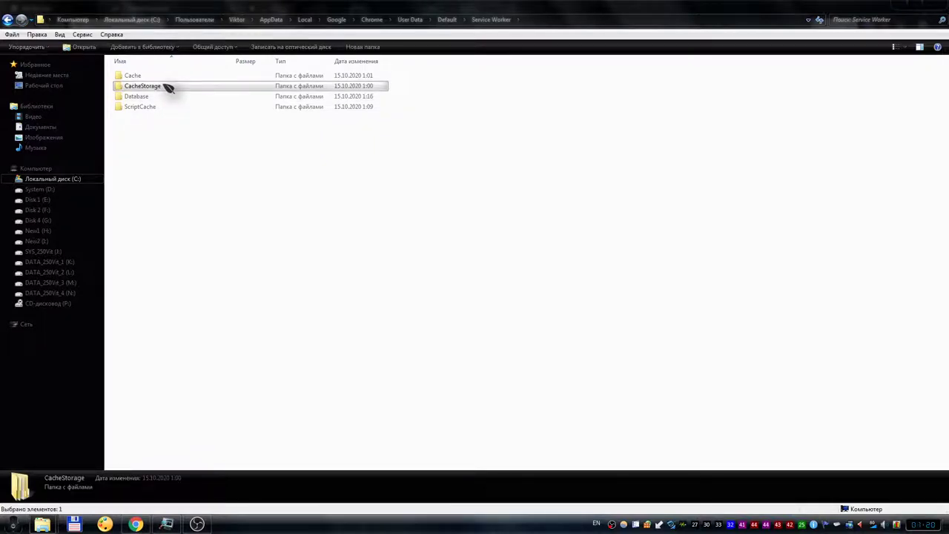
- Exit Chrome and check in System Explorer whether any chrome.exe processes are still running
left_click(141, 524)
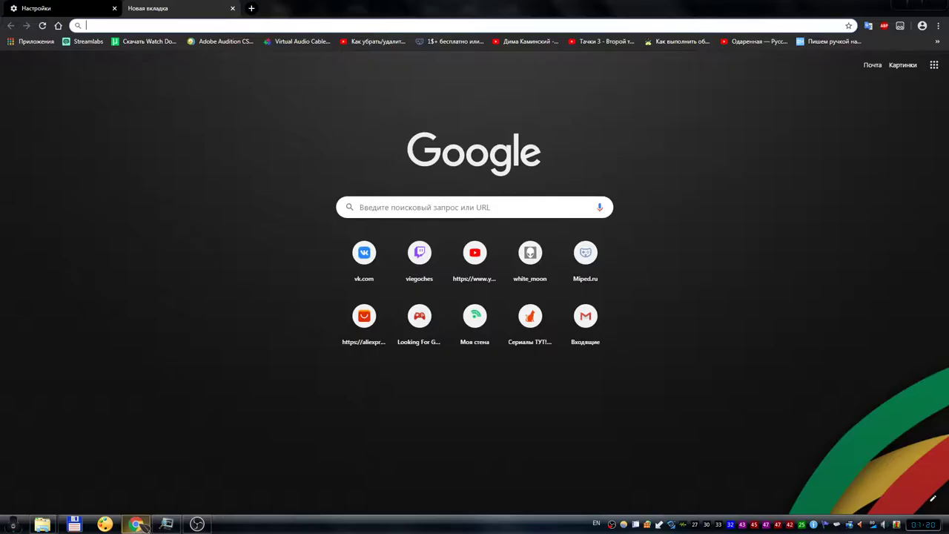
left_click(167, 524)
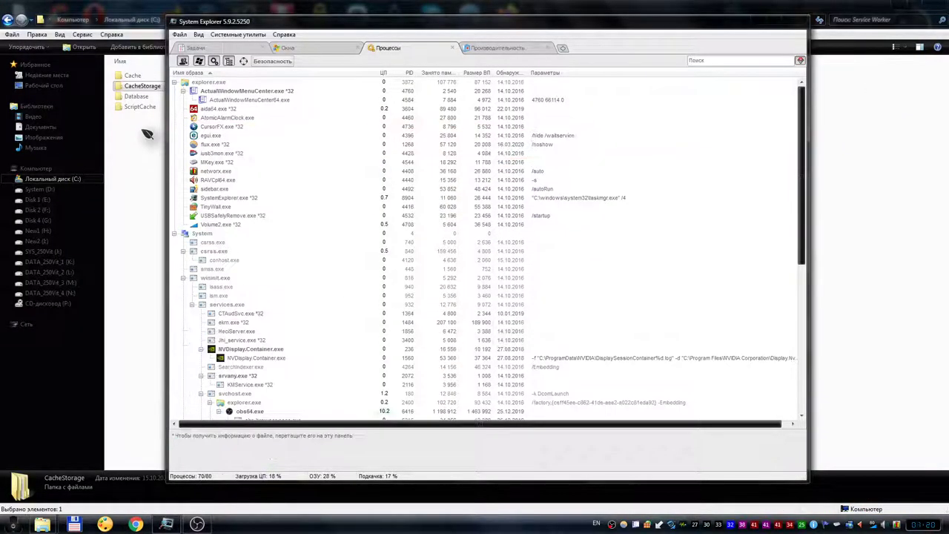
left_click(151, 86)
key("Delete")
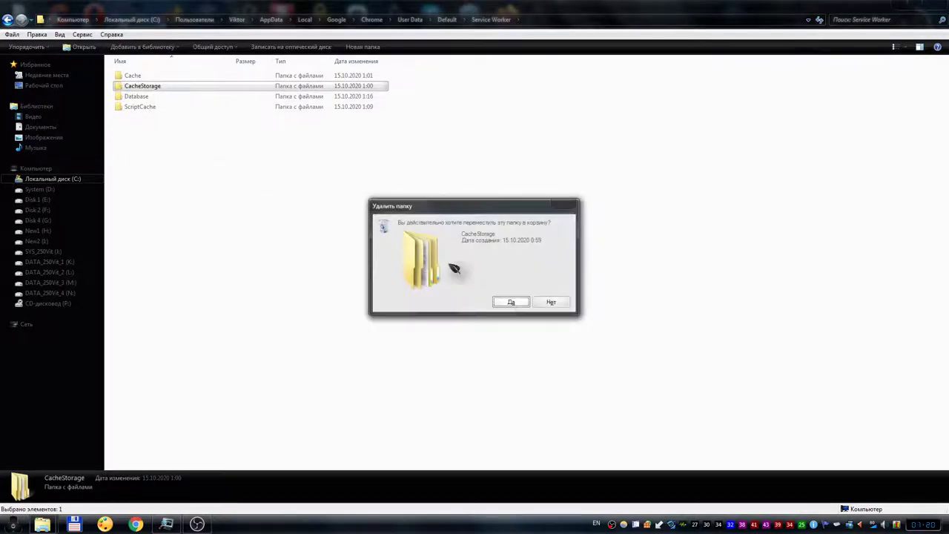
left_click(548, 300)
- Browse the contents of the CacheStorage folder, including the subfolder whose name starts with 2348e52d
key("Return")
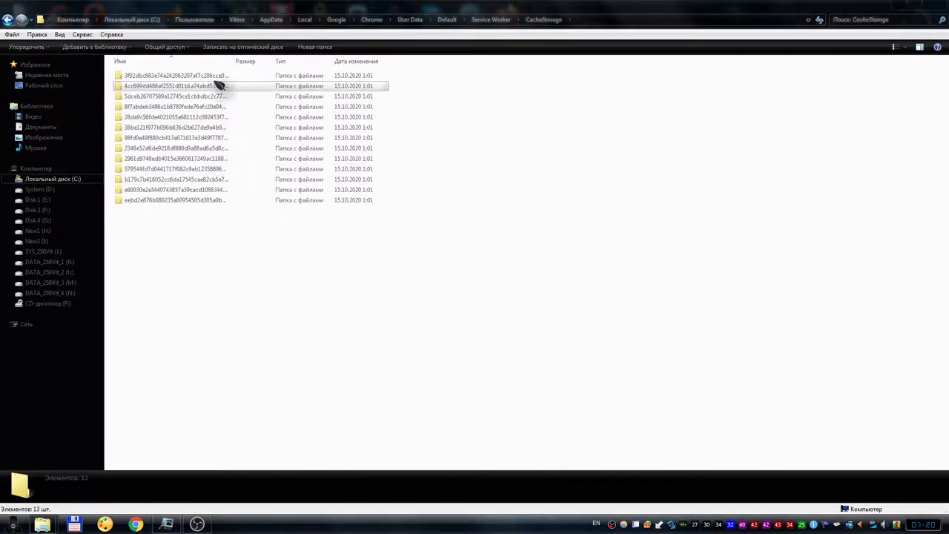
double_click(221, 148)
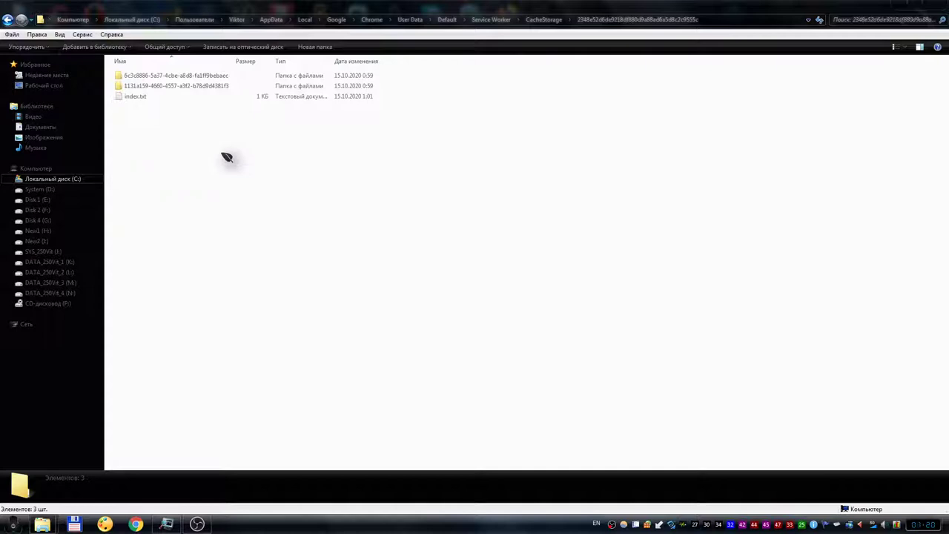
double_click(208, 86)
key("BackSpace")
key("BackSpace")
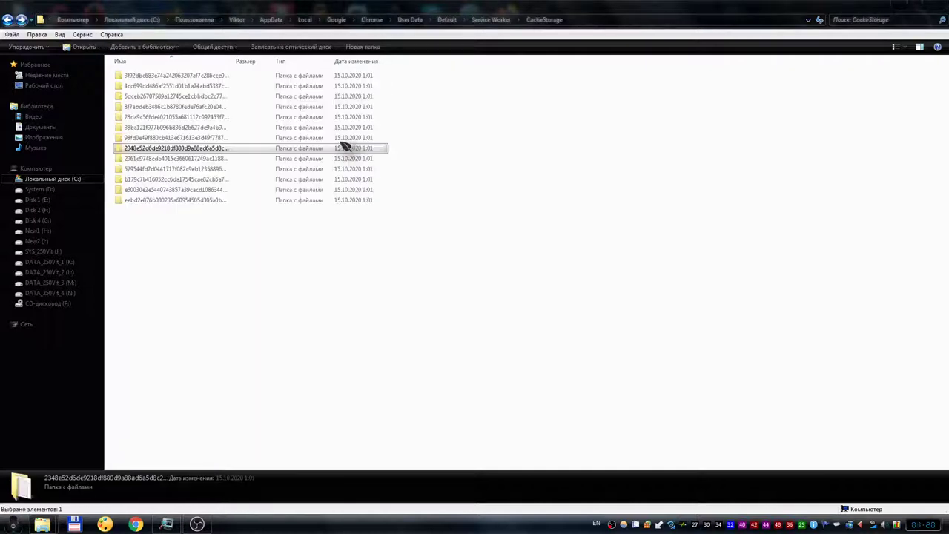
- Go back to the Service Worker folder and delete CacheStorage to the Recycle Bin
key("BackSpace")
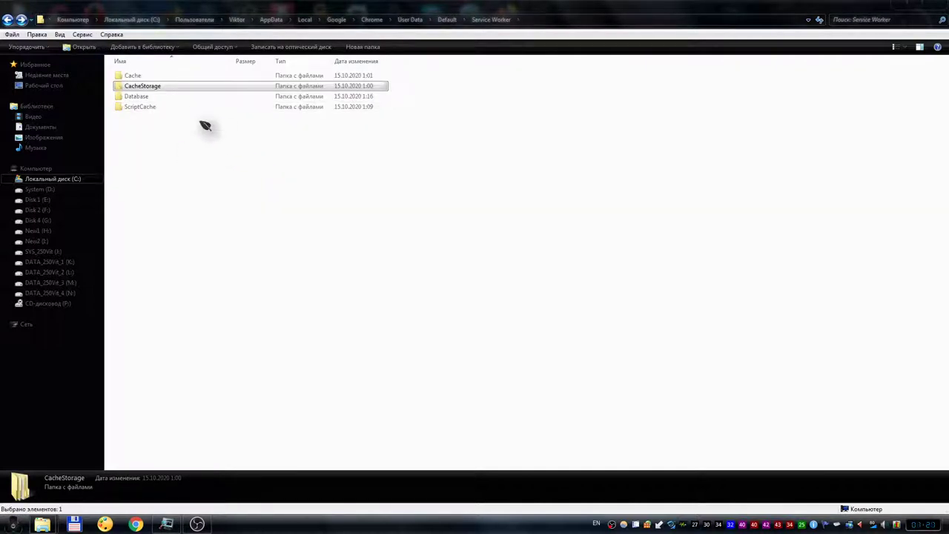
key("Delete")
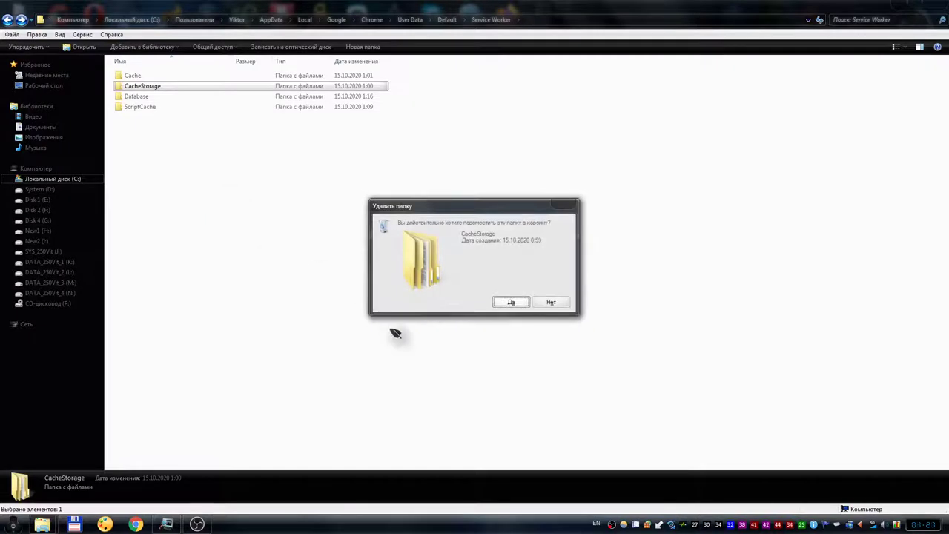
key("Return")
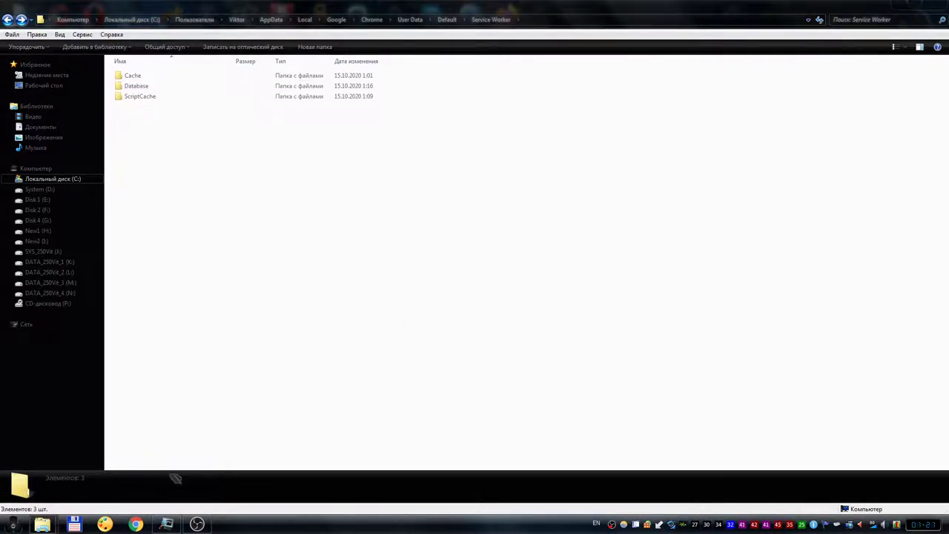
- Relaunch Chrome and refresh the Service Worker folder listing in Windows Explorer
left_click(136, 524)
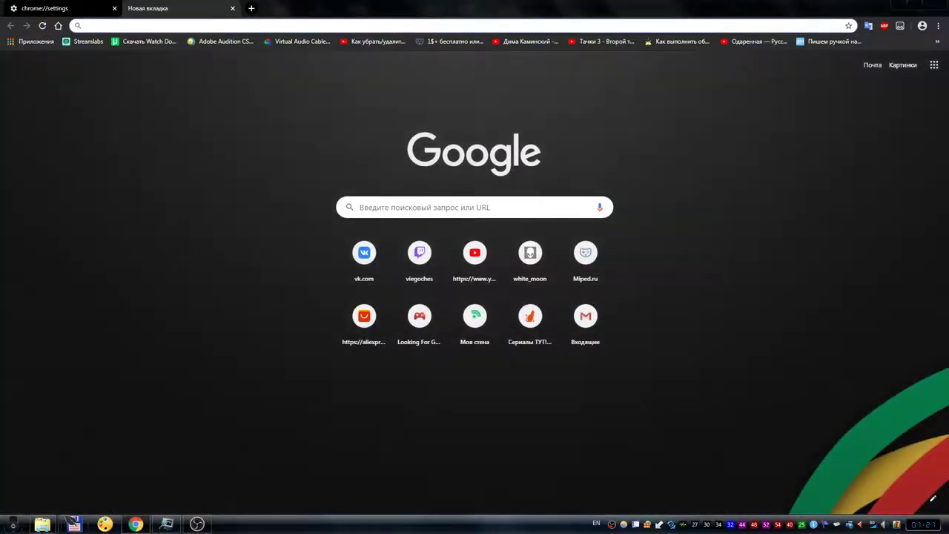
mouse_move(42, 524)
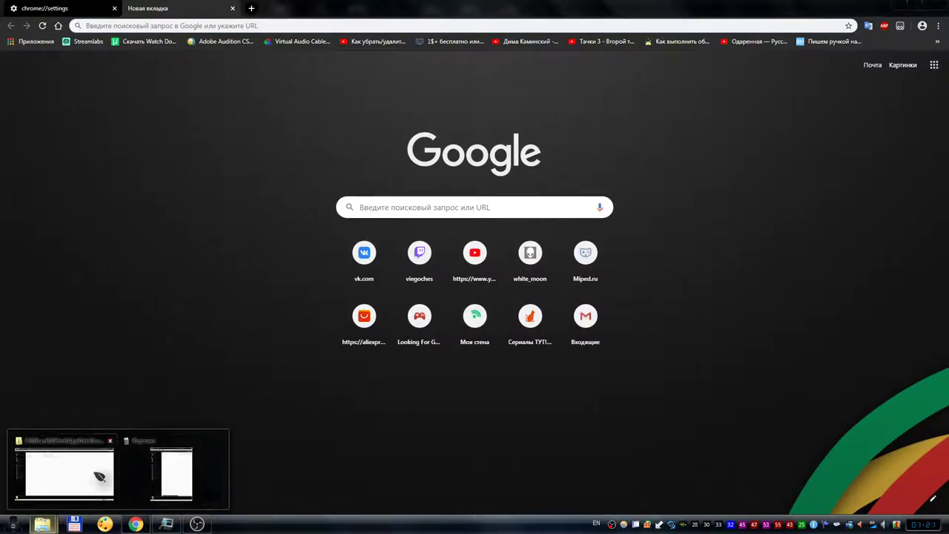
left_click(99, 480)
right_click(156, 157)
left_click(205, 196)
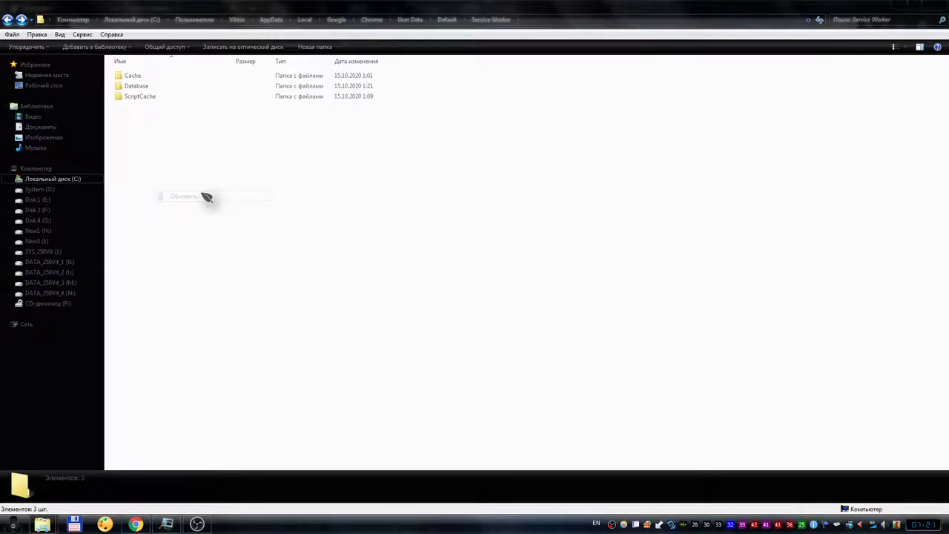
- Refresh the Service Worker folder listing and examine the CPU usage of the chrome.exe processes in System Explorer
right_click(167, 146)
left_click(210, 182)
left_click(167, 524)
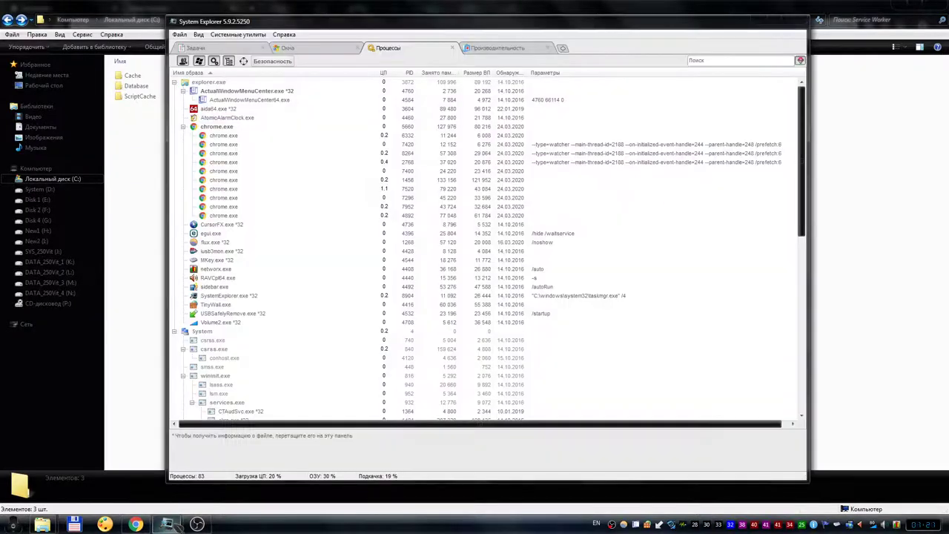
left_click(384, 127)
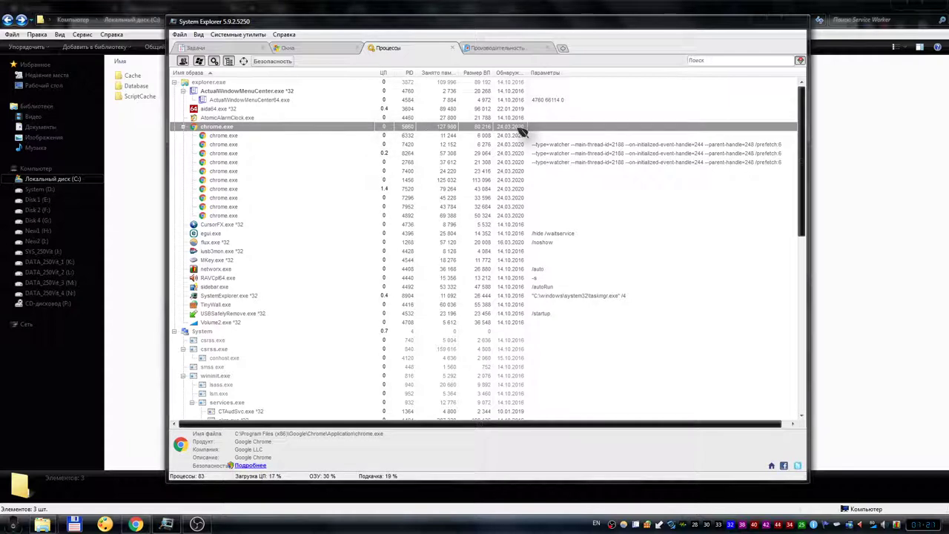
left_click(426, 136)
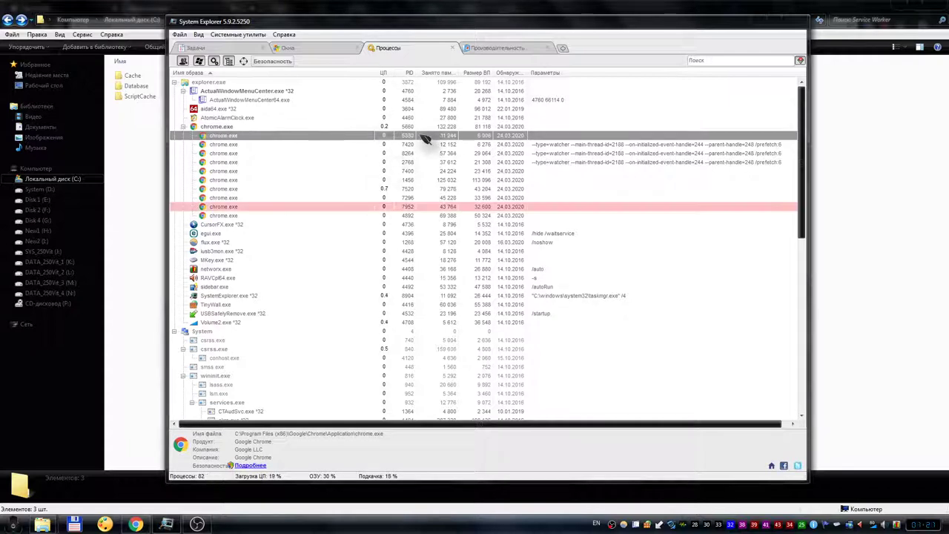
left_click(408, 119)
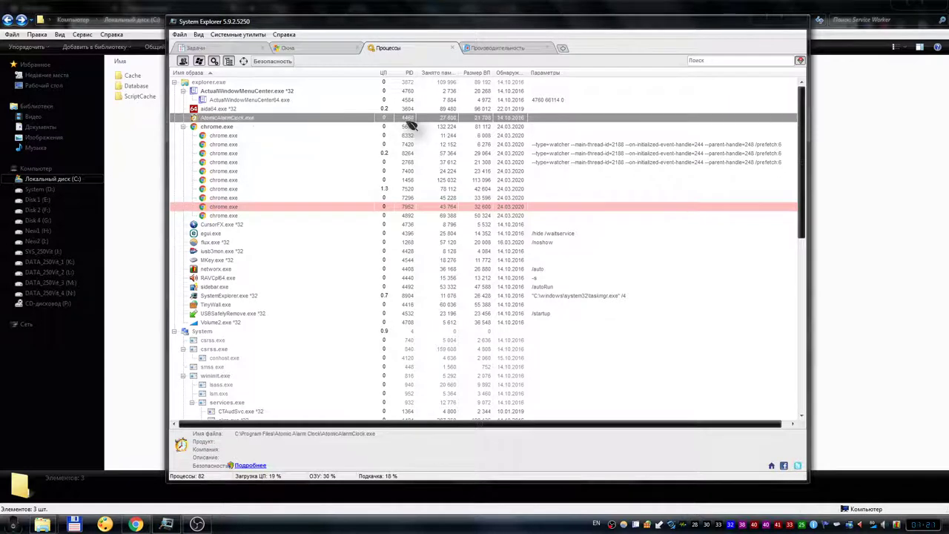
left_click(405, 128)
left_click(392, 190)
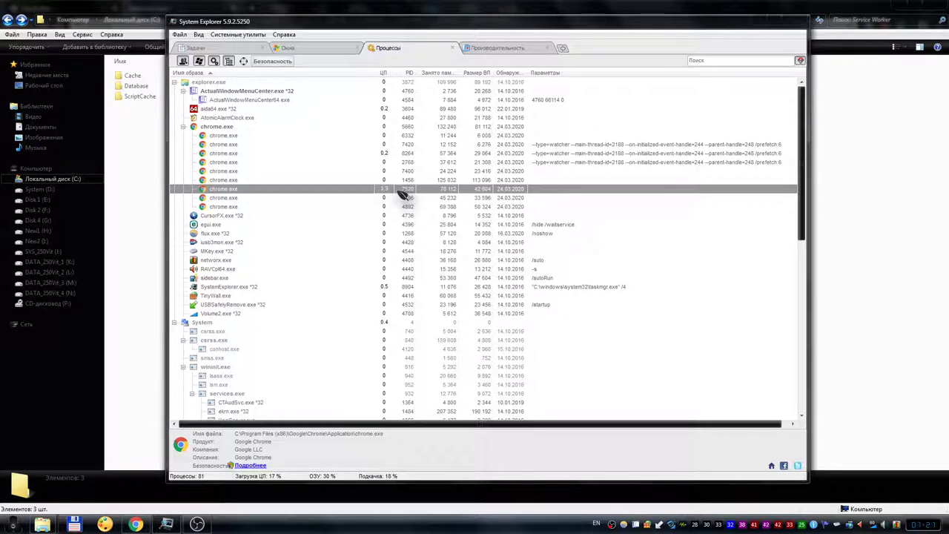
left_click(386, 128)
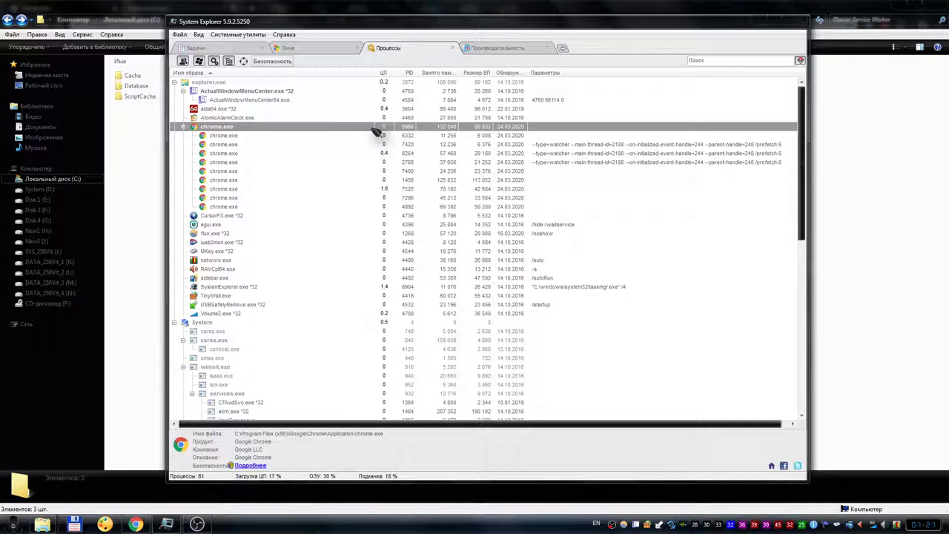
mouse_move(378, 139)
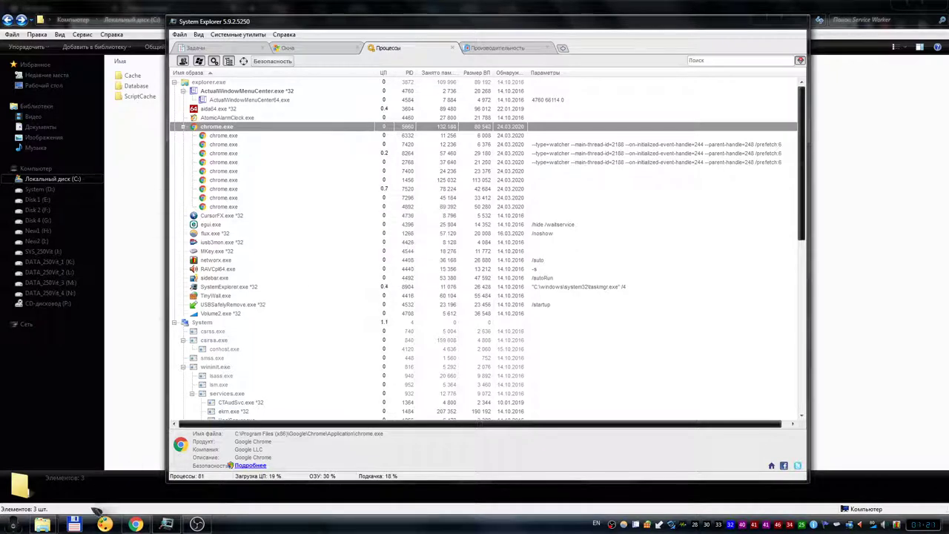
- Check the Recycle Bin for the deleted CacheStorage folder and compare it with the Service Worker folder in Windows Explorer
mouse_move(42, 524)
left_click(152, 468)
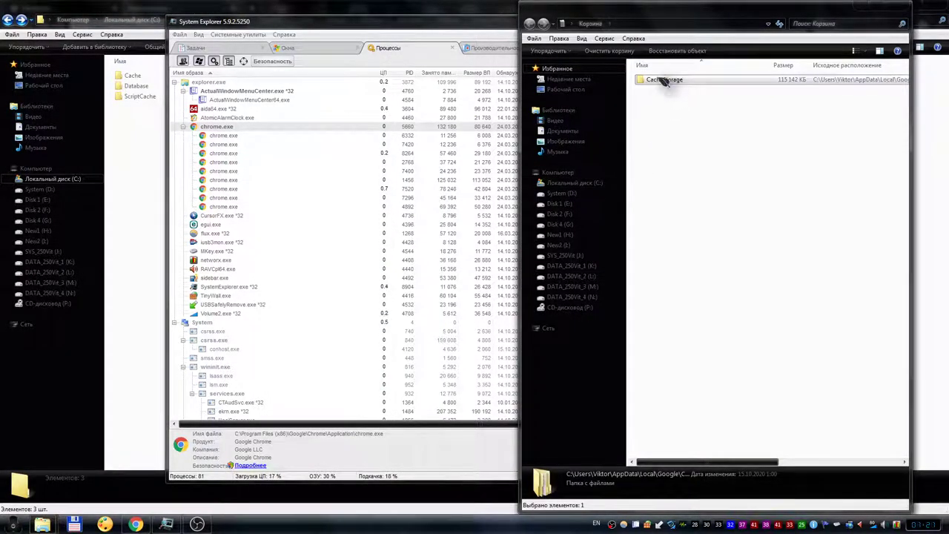
left_click(134, 135)
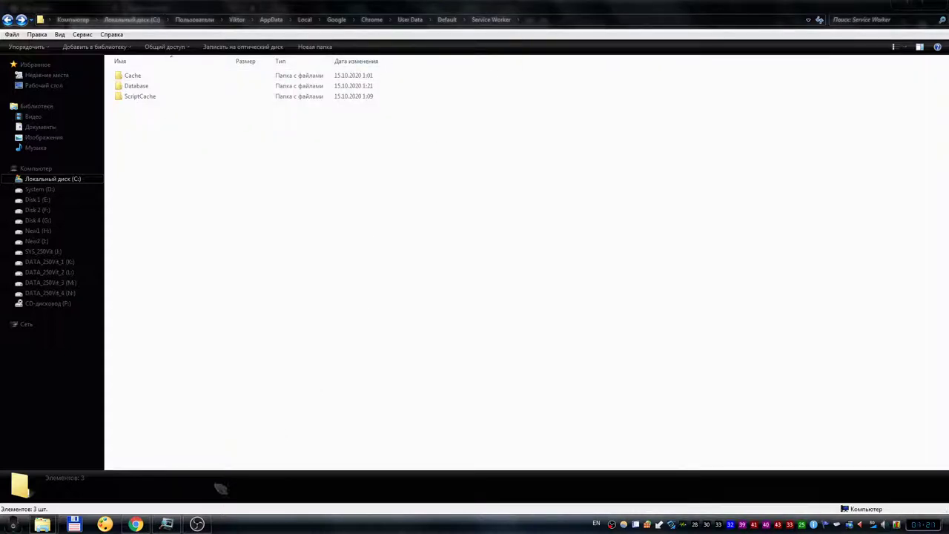
mouse_move(42, 524)
left_click(189, 478)
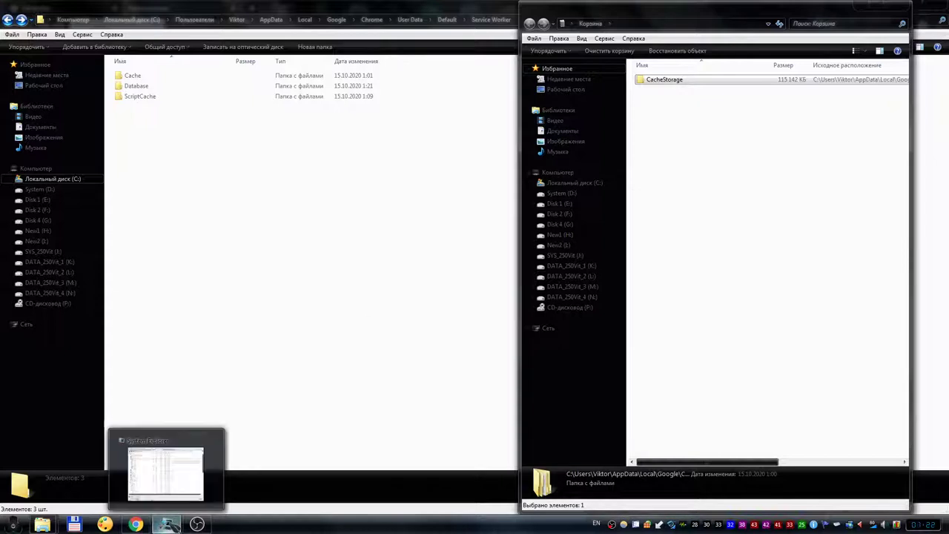
- Close and relaunch Chrome, and check the CPU load of its new processes in System Explorer
left_click(167, 523)
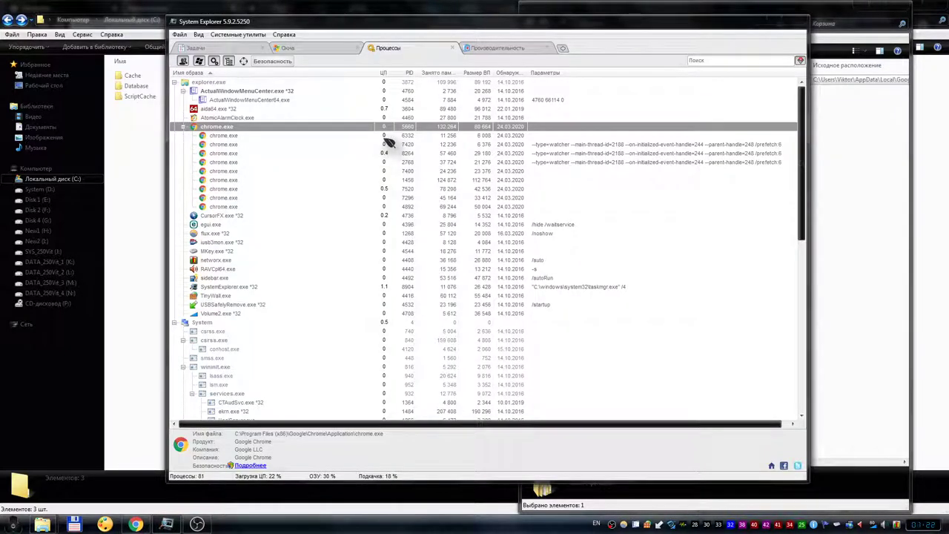
left_click(135, 524)
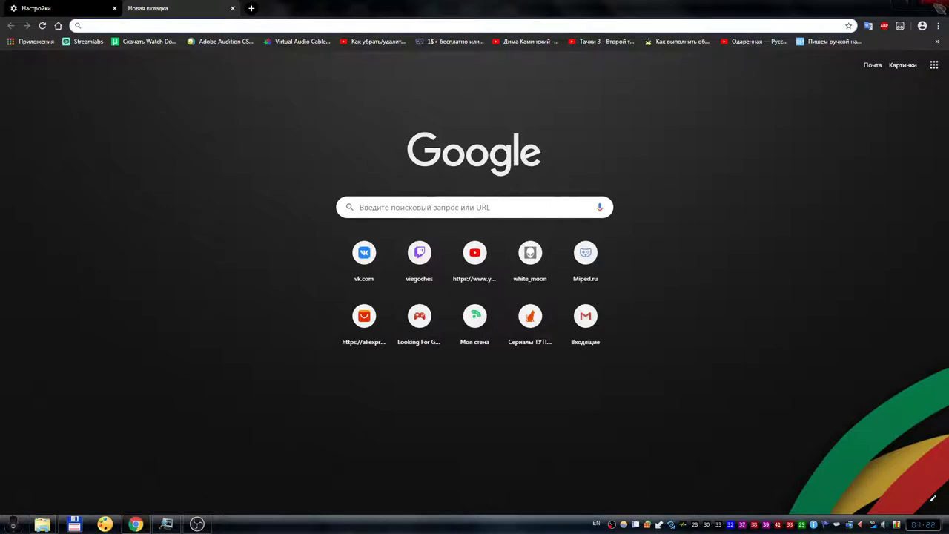
key("alt+Tab")
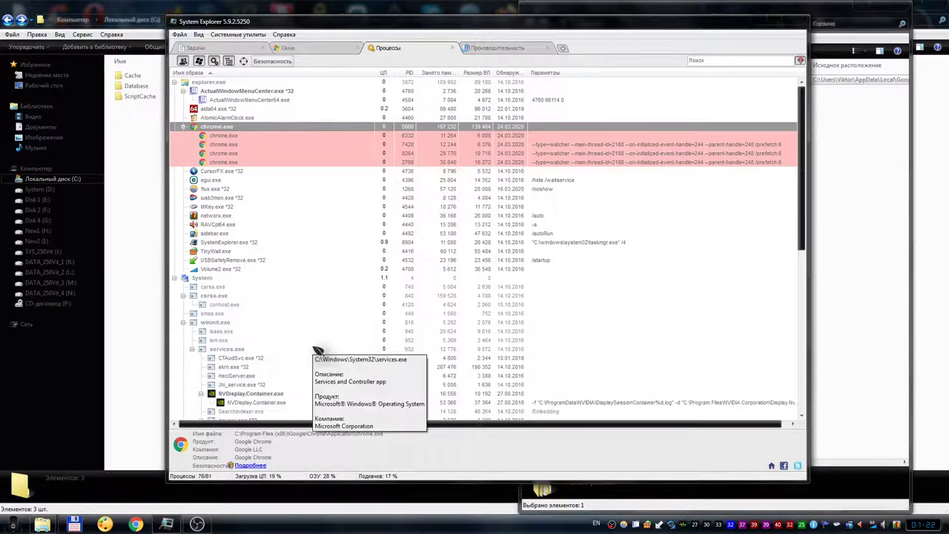
left_click(135, 524)
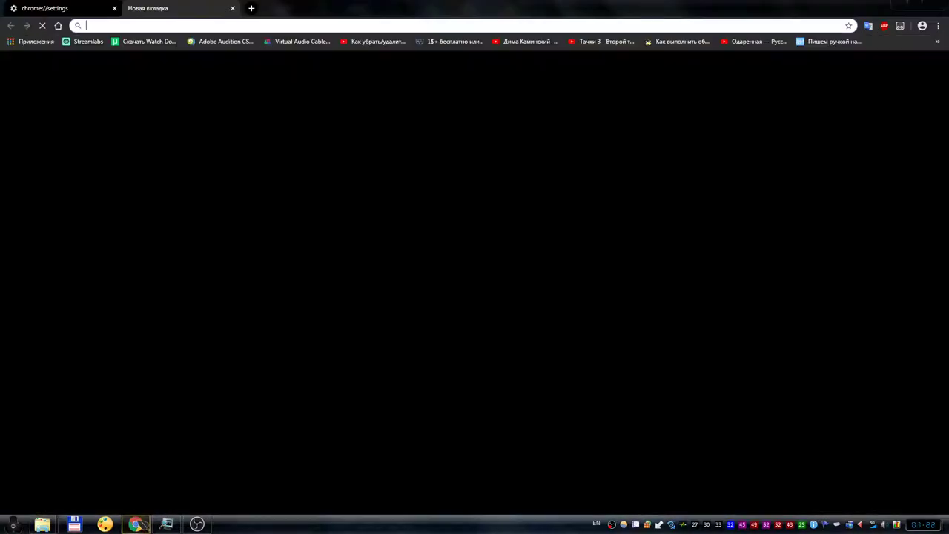
mouse_move(197, 524)
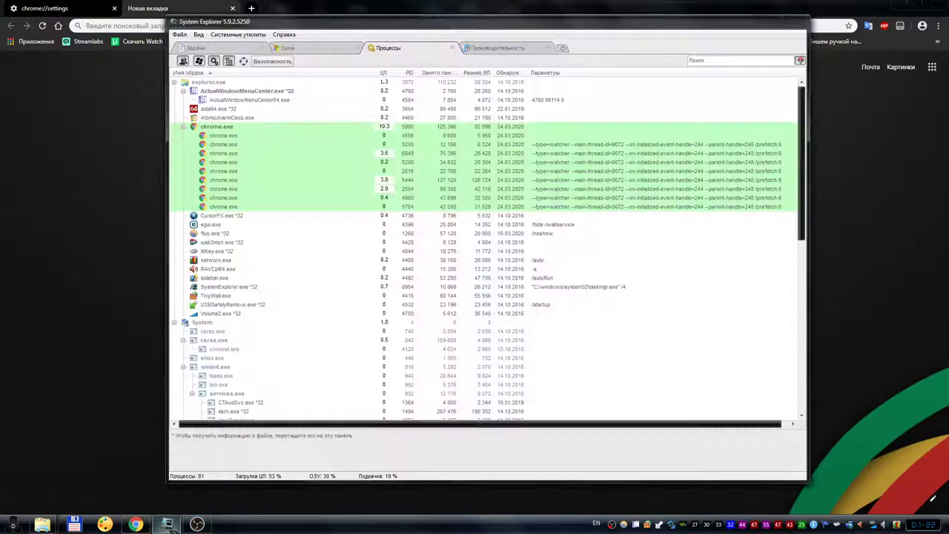
left_click(166, 524)
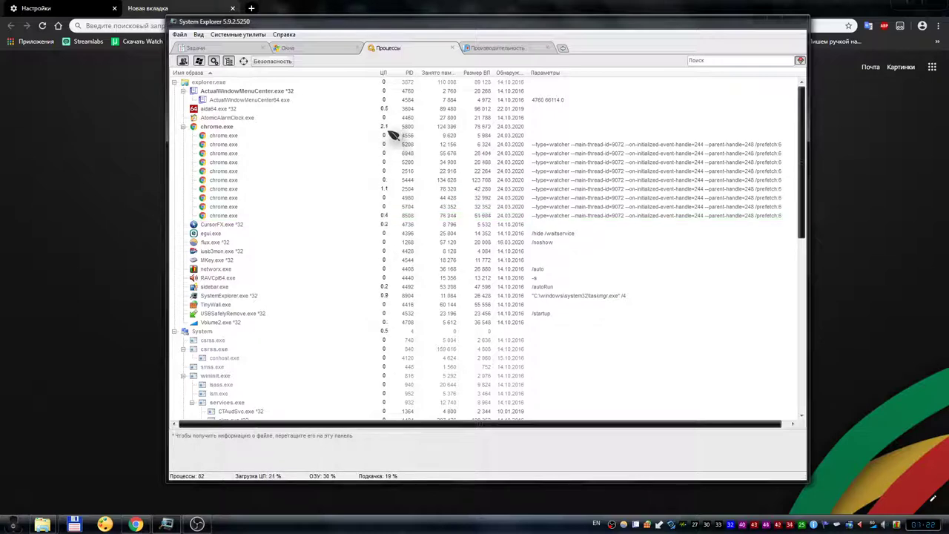
- Show Chrome's settings page, recheck the chrome.exe load in System Explorer, and return to Chrome's new tab page
left_click(113, 18)
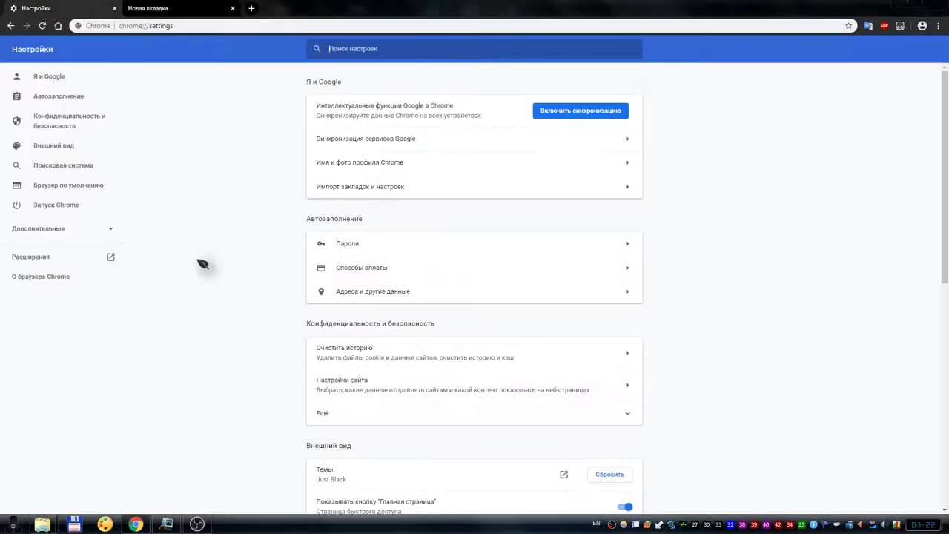
left_click(166, 524)
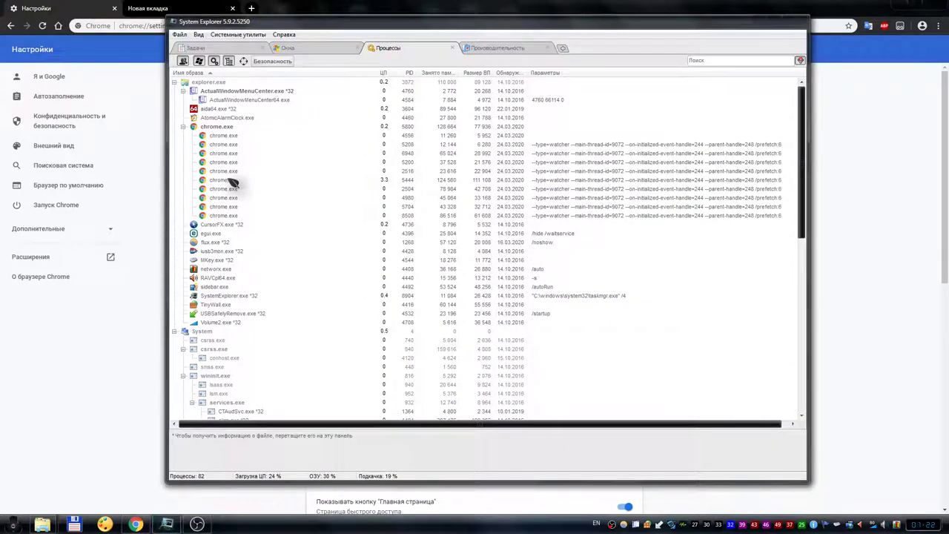
left_click(158, 9)
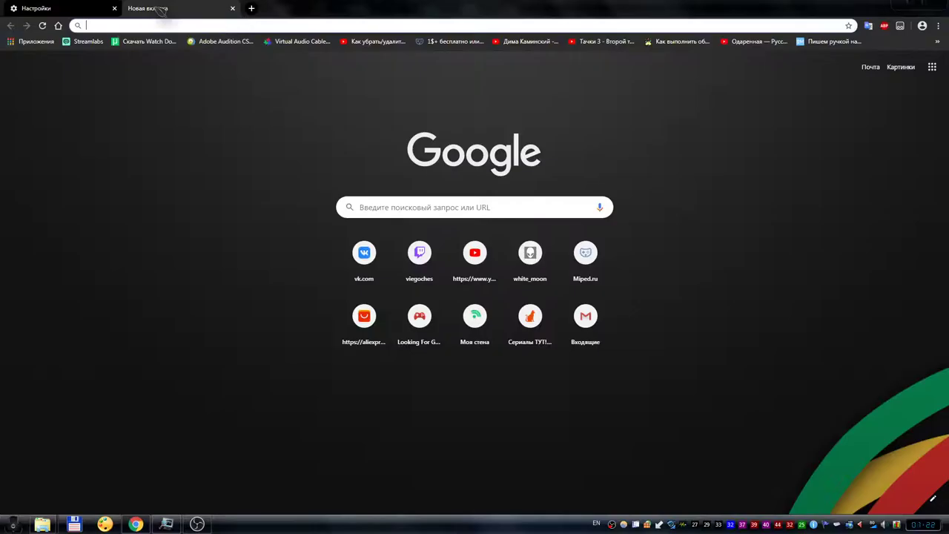
- Close Chrome and restore the CacheStorage folder from the Recycle Bin to its original location
left_click(935, 4)
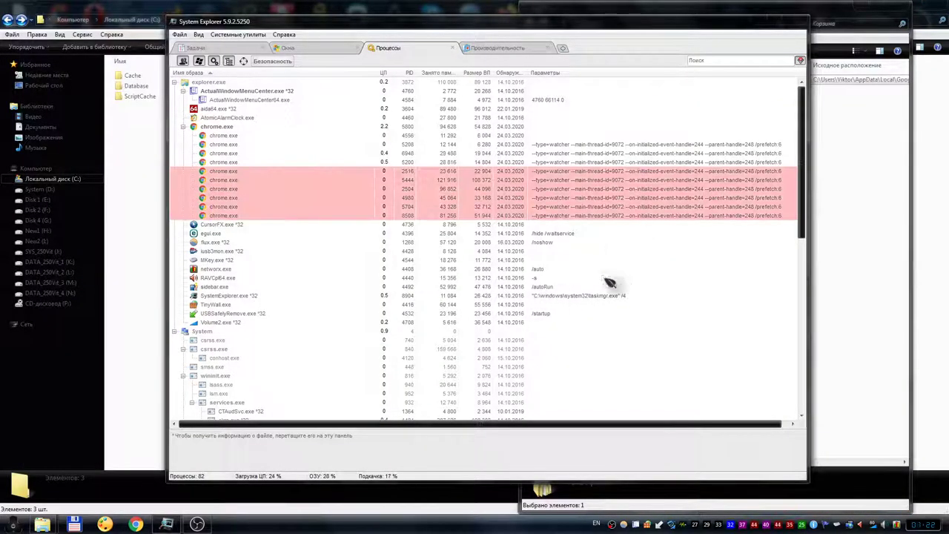
left_click(859, 172)
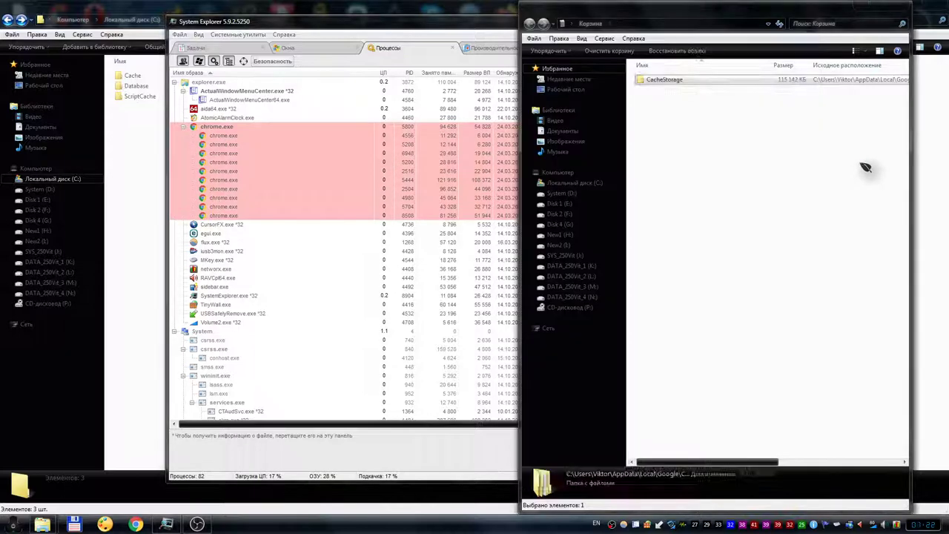
left_click(671, 80)
left_click(676, 48)
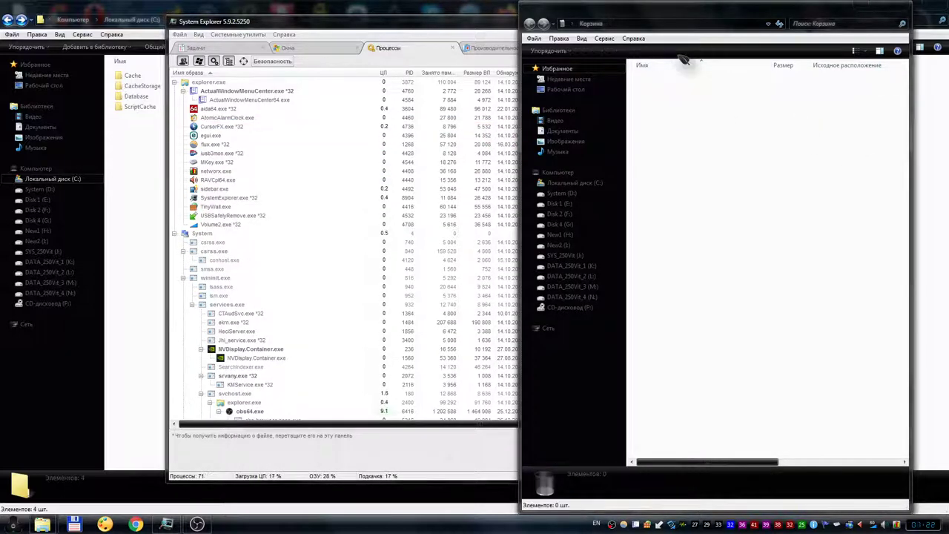
- Relaunch Chrome and examine the main chrome.exe process's CPU load in System Explorer with CacheStorage restored
left_click(136, 524)
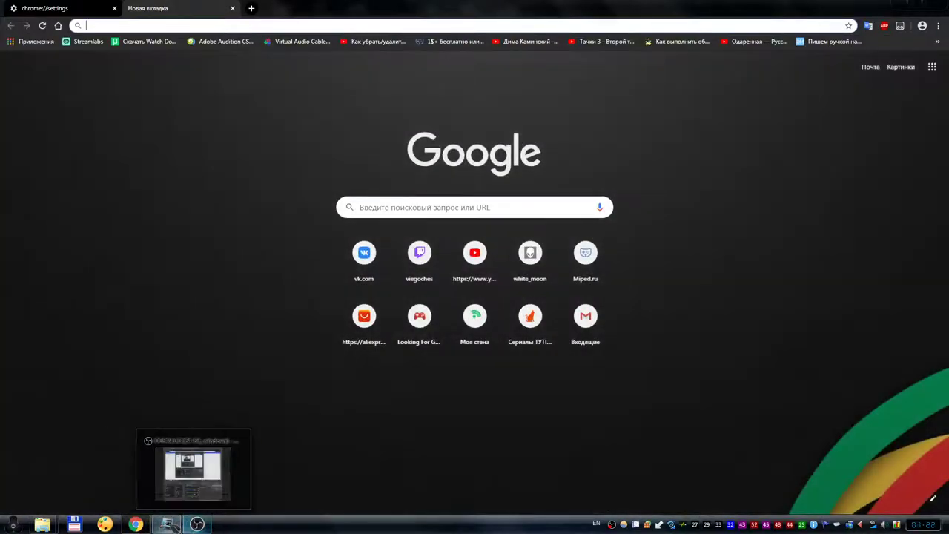
left_click(168, 524)
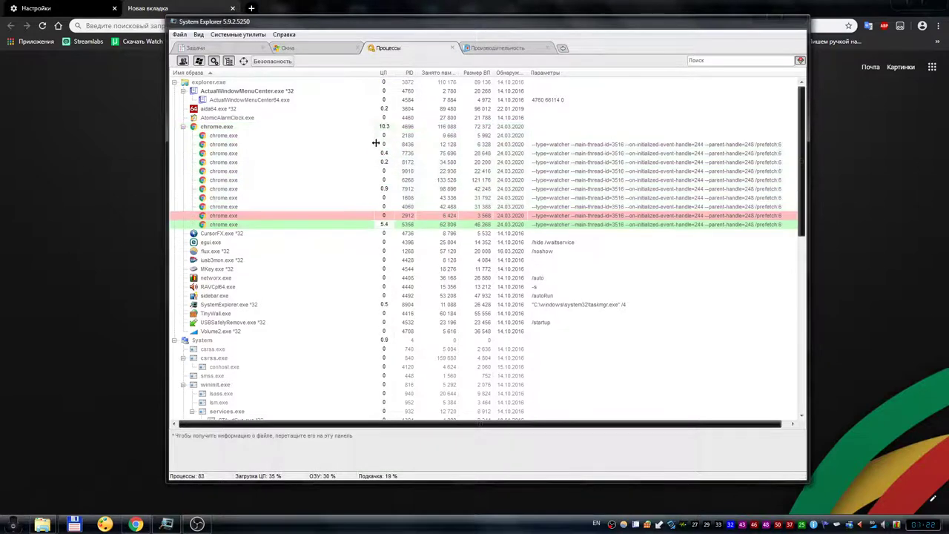
left_click(402, 128)
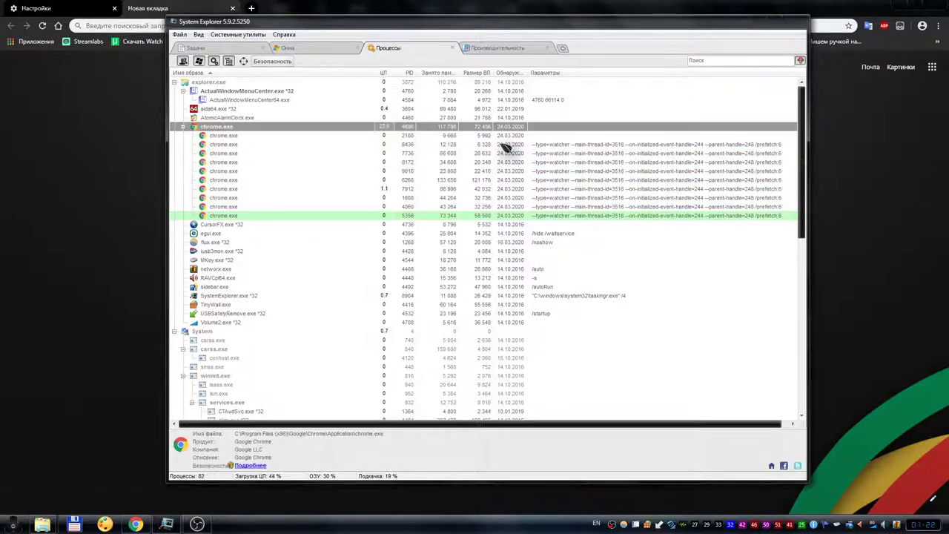
left_click(501, 145)
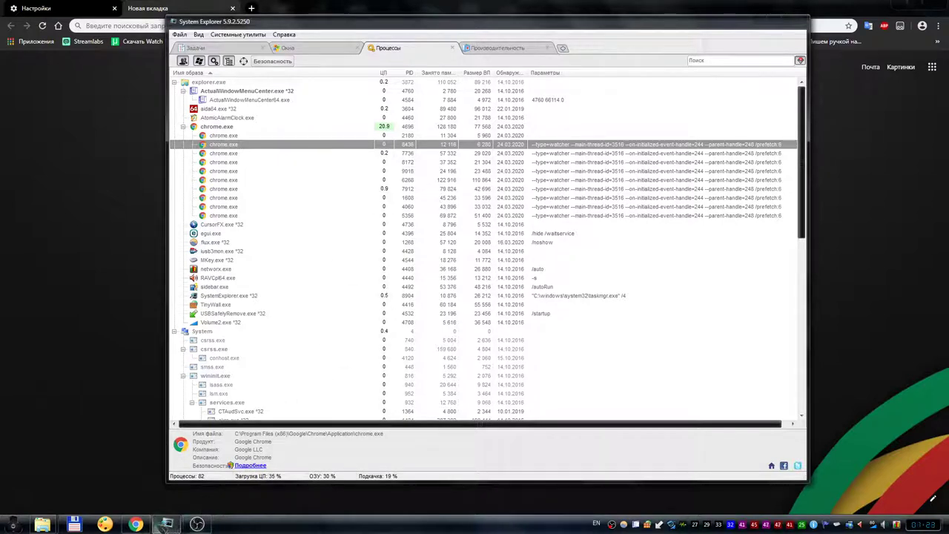
- Close Chrome again and check in System Explorer whether its chrome.exe processes are ending
mouse_move(43, 524)
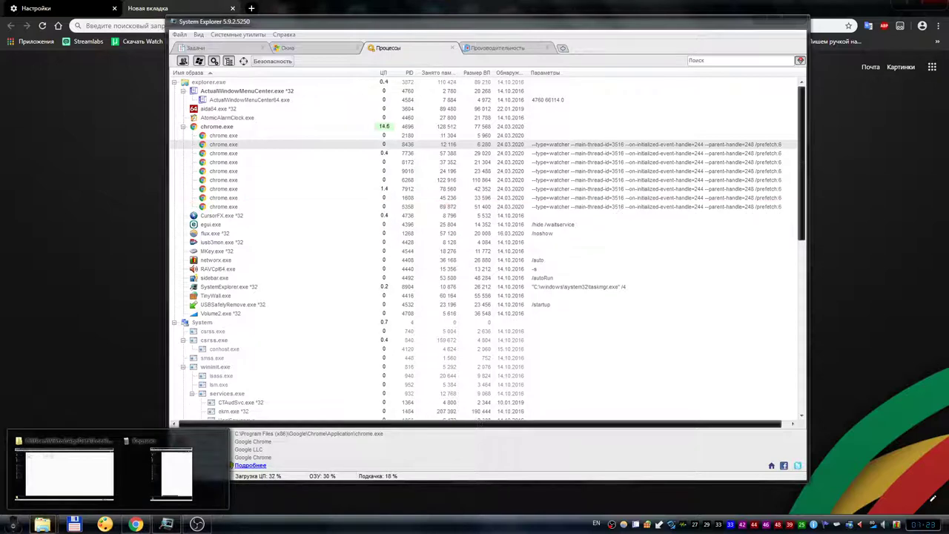
left_click(167, 524)
left_click(166, 524)
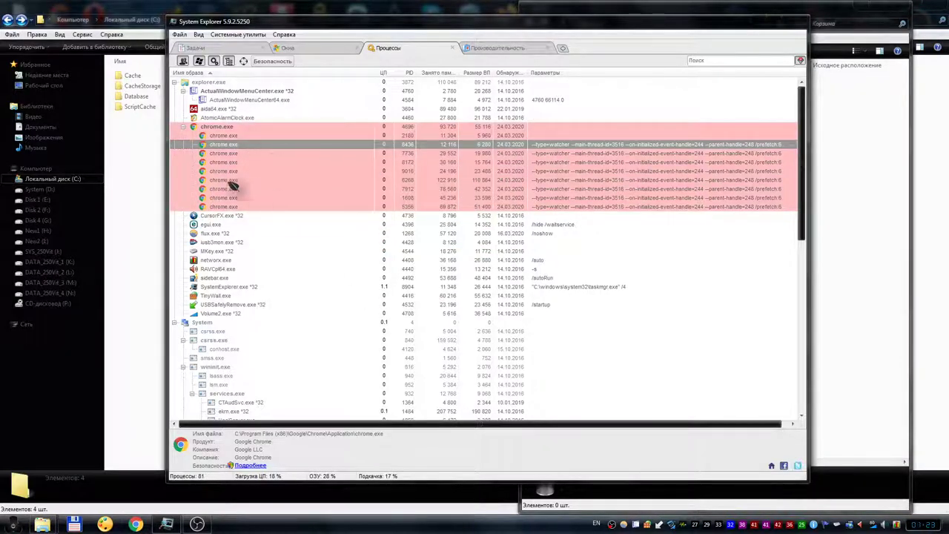
- Go up to Chrome's Default profile folder in Windows Explorer and point out the Cache, Code Cache and GPUCache folders
left_click(137, 162)
key("BackSpace")
left_click(148, 118)
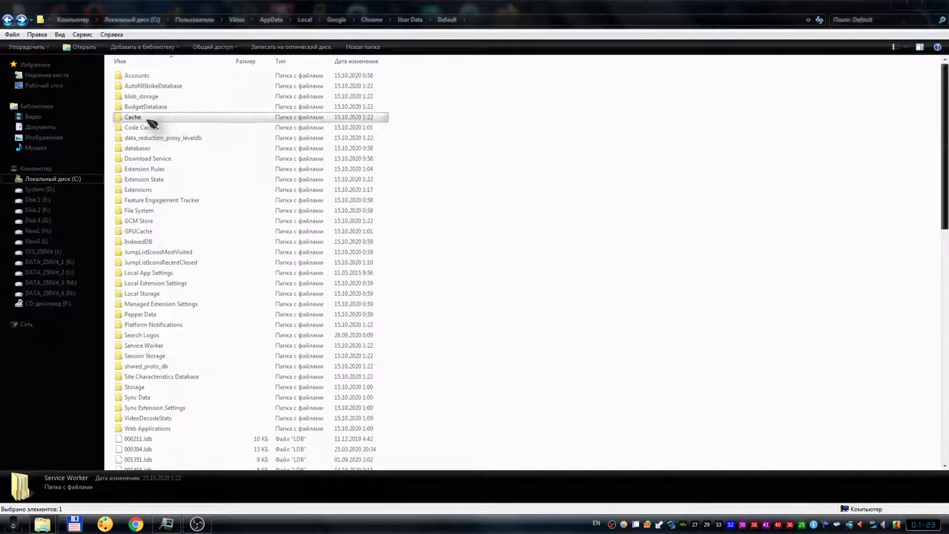
left_click(153, 128)
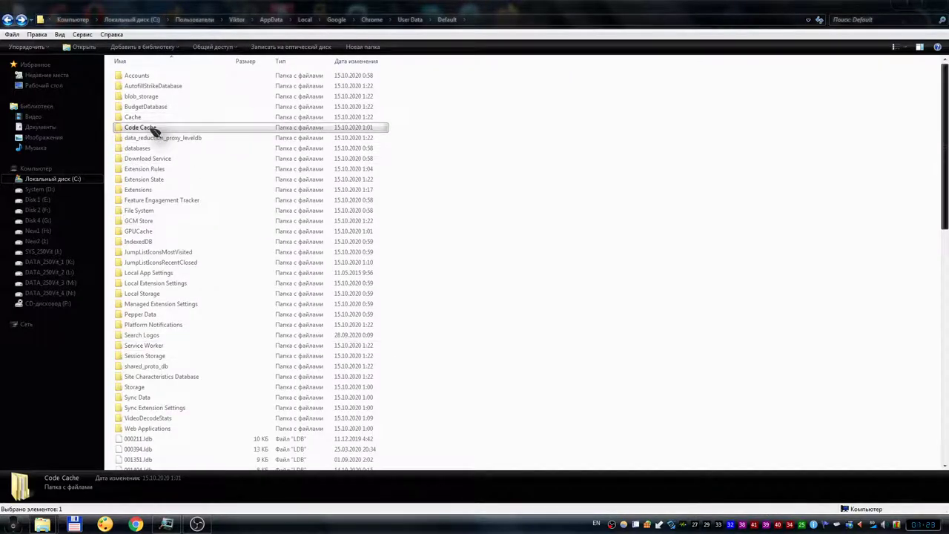
left_click(169, 232)
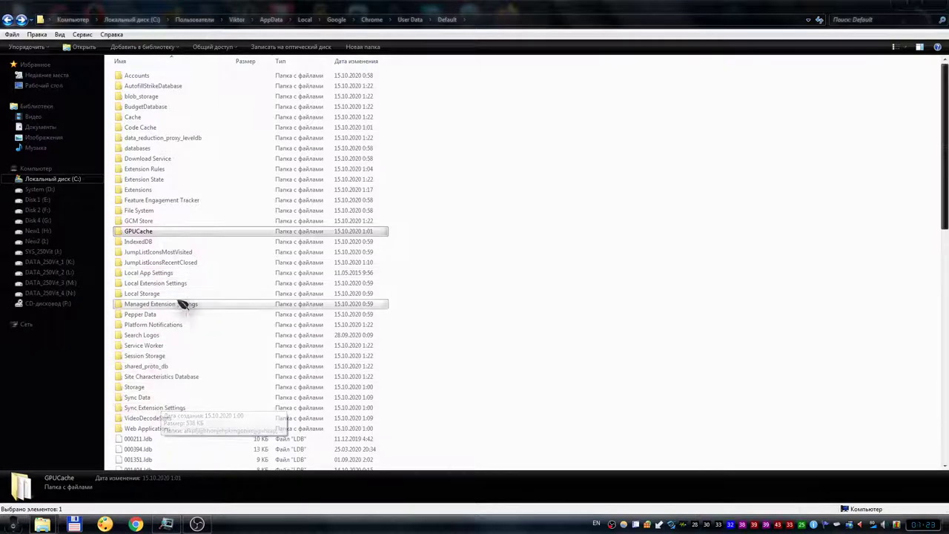
- Open the Service Worker folder, point out its ScriptCache and CacheStorage subfolders, and return to the Default folder
double_click(172, 346)
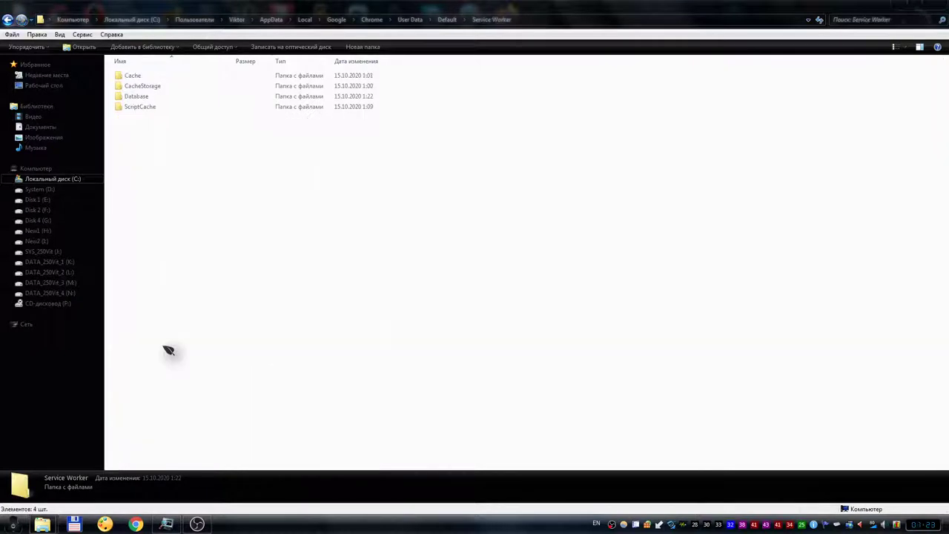
left_click(167, 111)
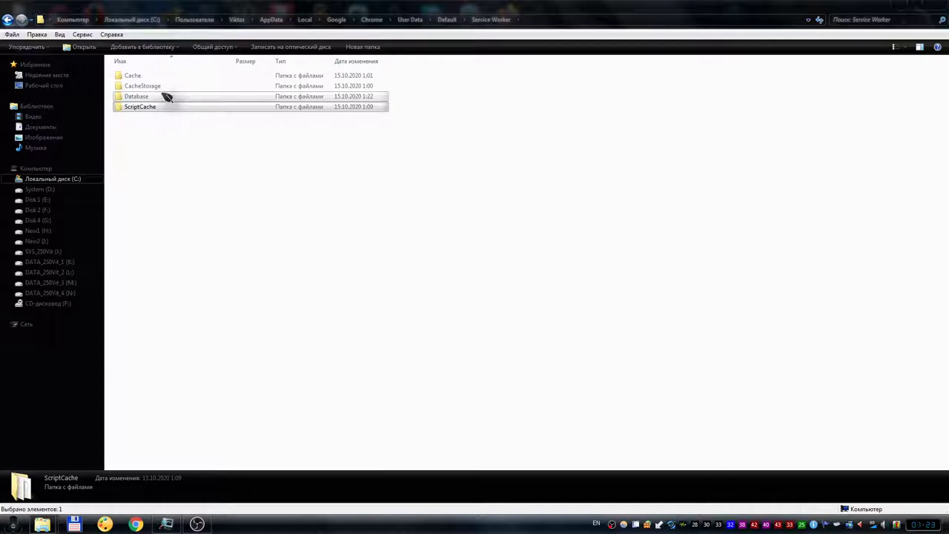
left_click(152, 86)
key("BackSpace")
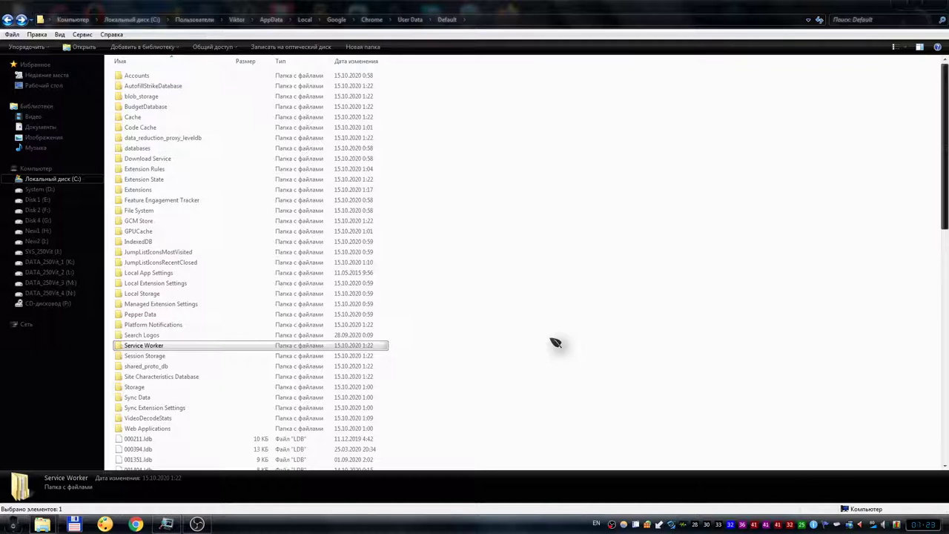
left_click(549, 317)
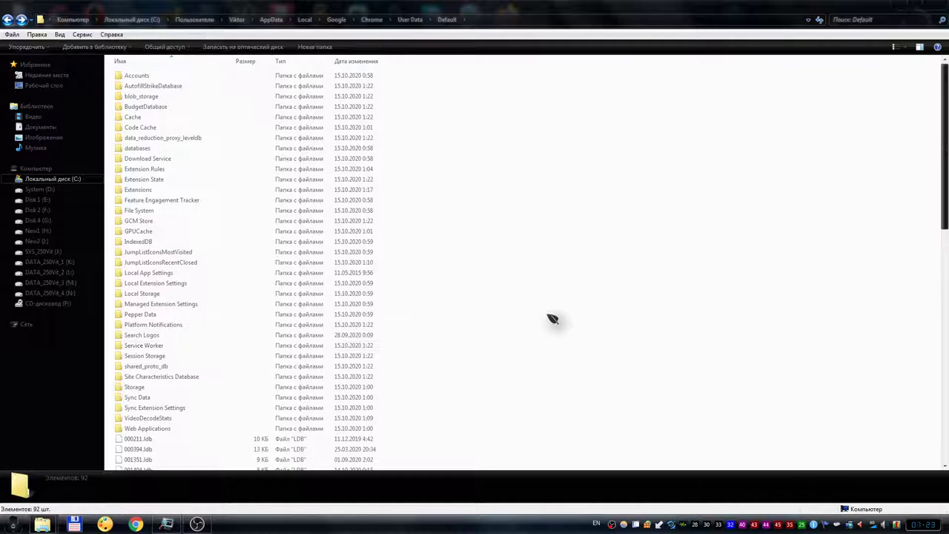